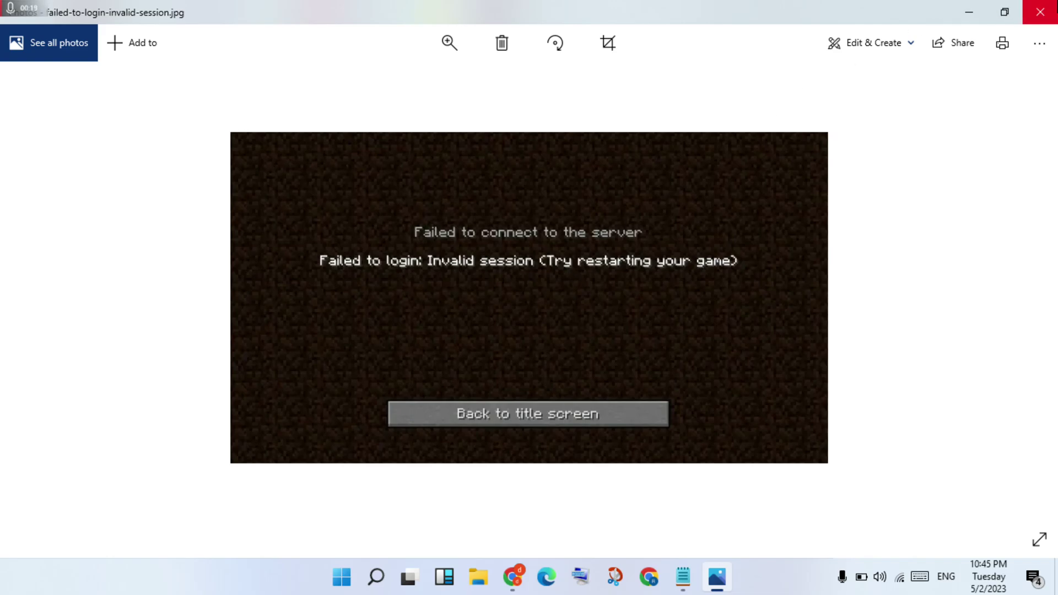
# Close the login error image and review the list of fixes in the Notepad document
pyautogui.click(1041, 12)
pyautogui.click(703, 578)
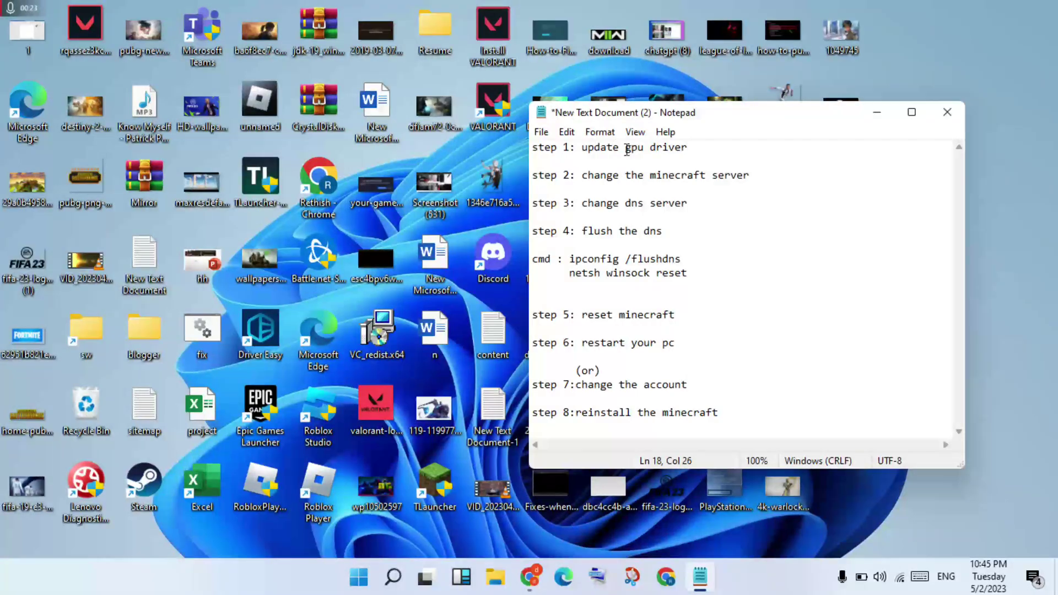
pyautogui.click(885, 115)
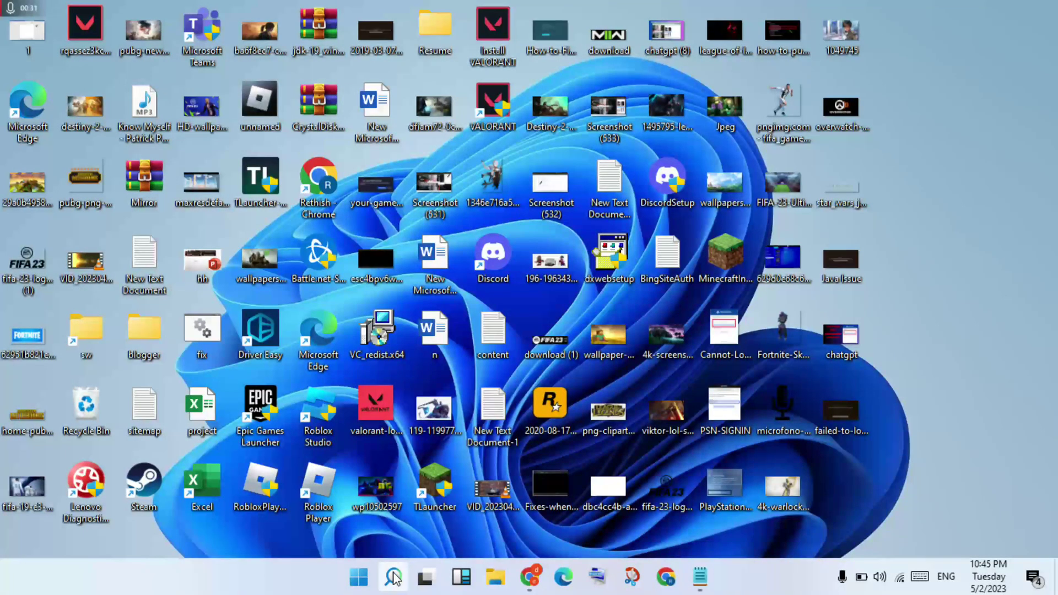
# Search Windows for Device Manager and open it
pyautogui.click(393, 577)
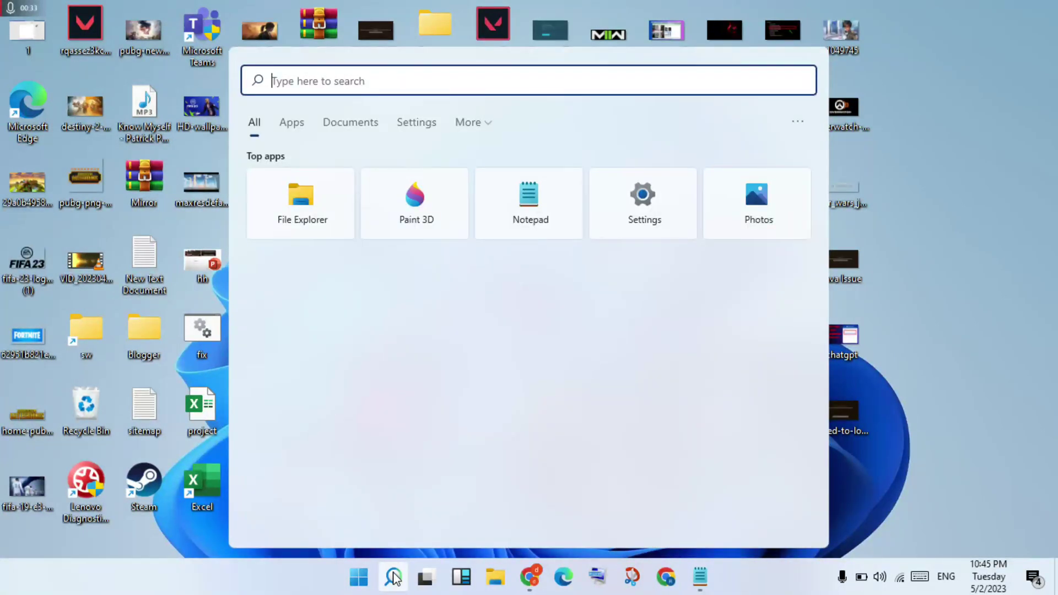
pyautogui.write('device Manager')
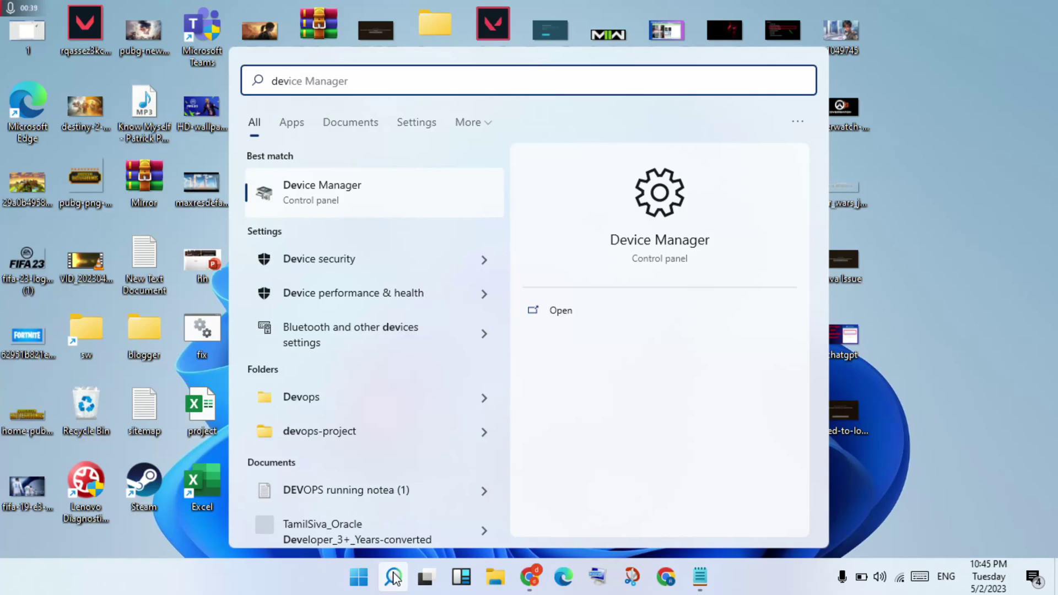
pyautogui.click(393, 576)
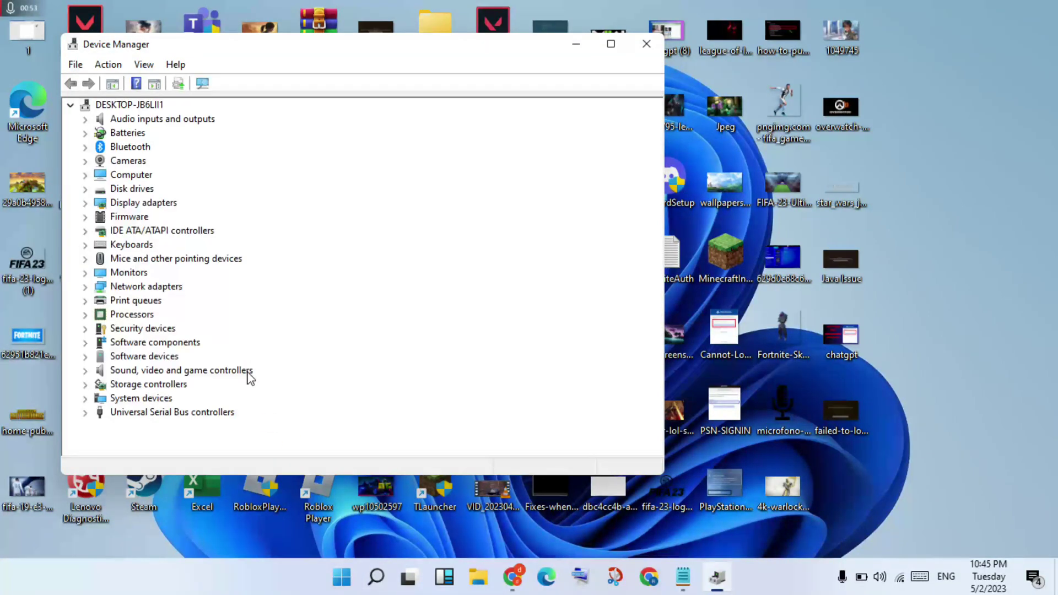
# View the driver update options for the AMD Radeon(TM) R4 Graphics display adapter, then cancel and close Device Manager
pyautogui.click(136, 208)
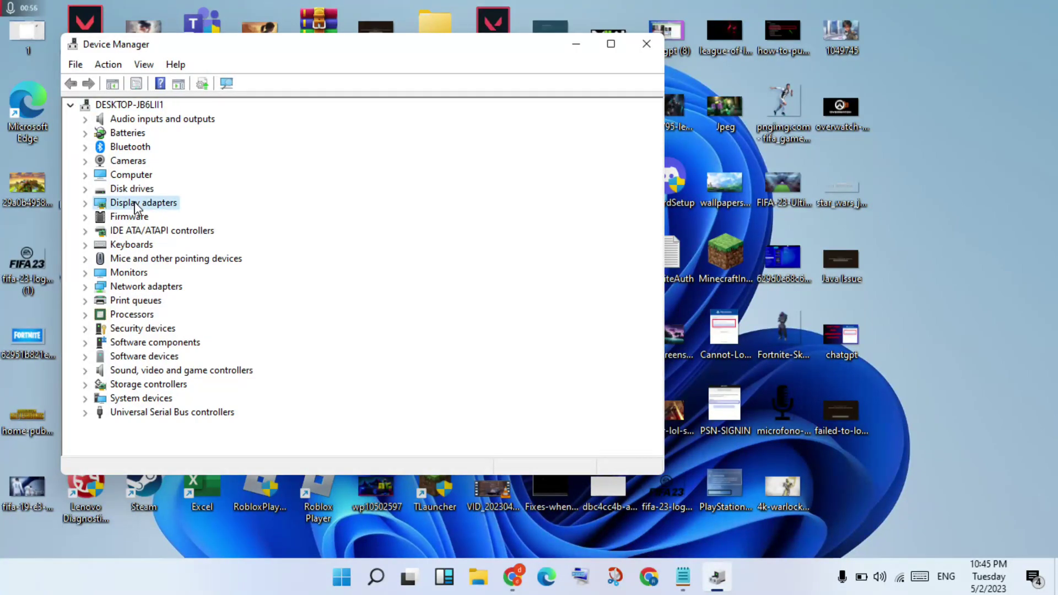
pyautogui.doubleClick(136, 207)
pyautogui.click(188, 222)
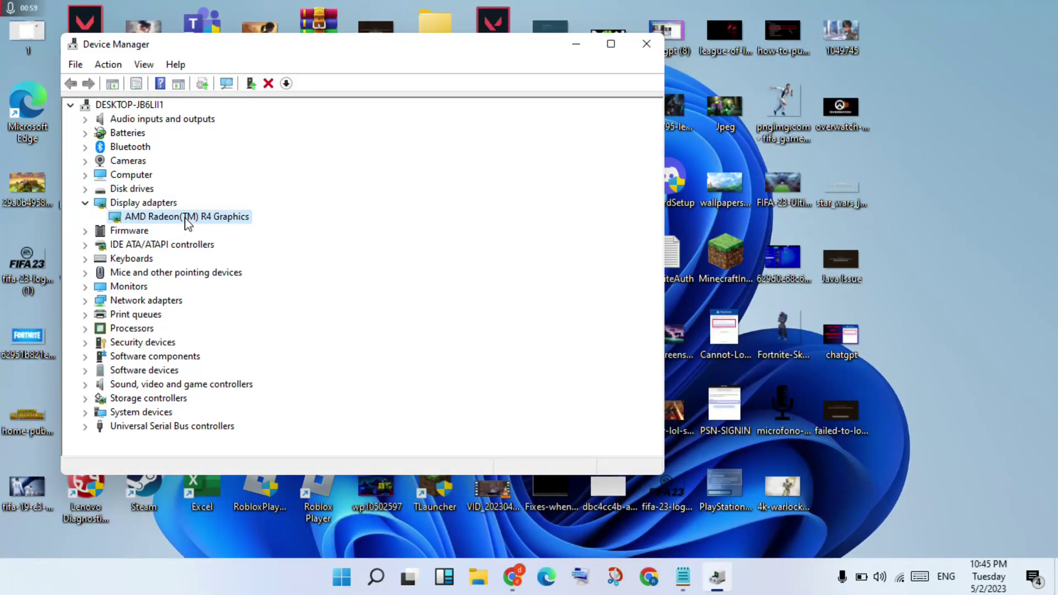
pyautogui.rightClick(188, 221)
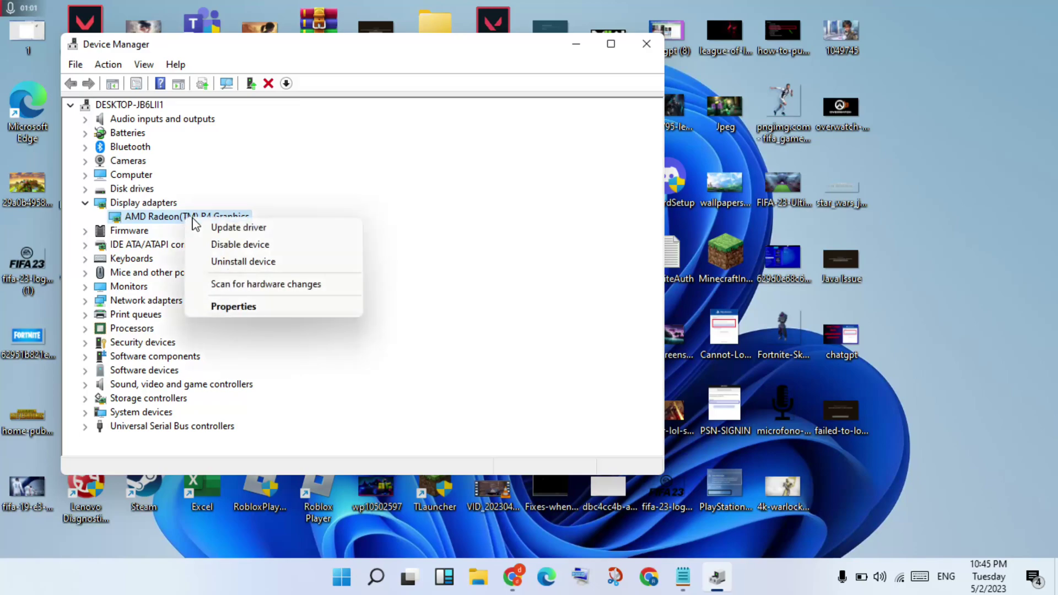
pyautogui.click(227, 227)
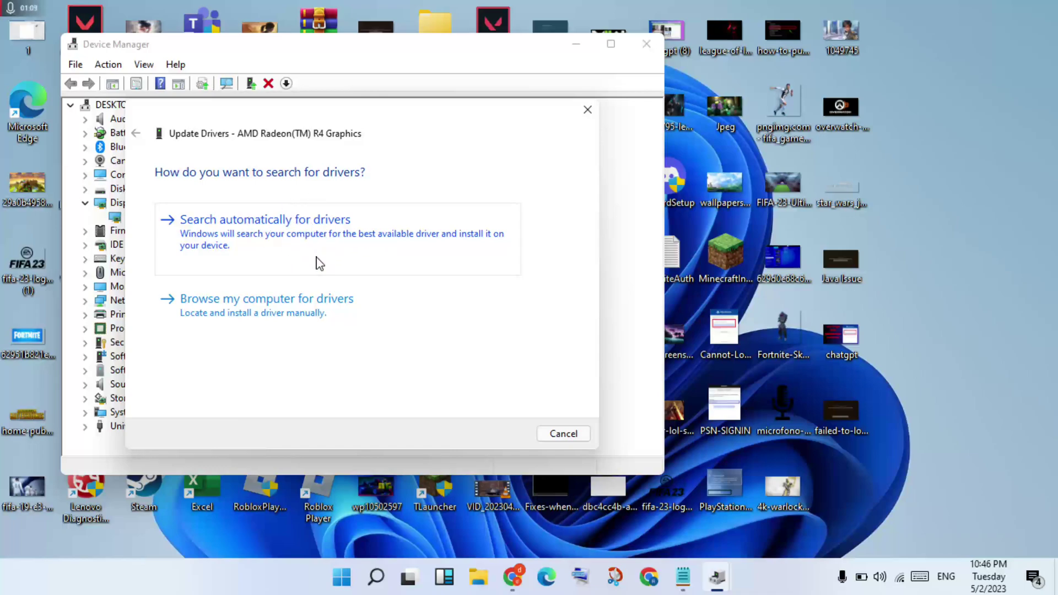
pyautogui.click(563, 435)
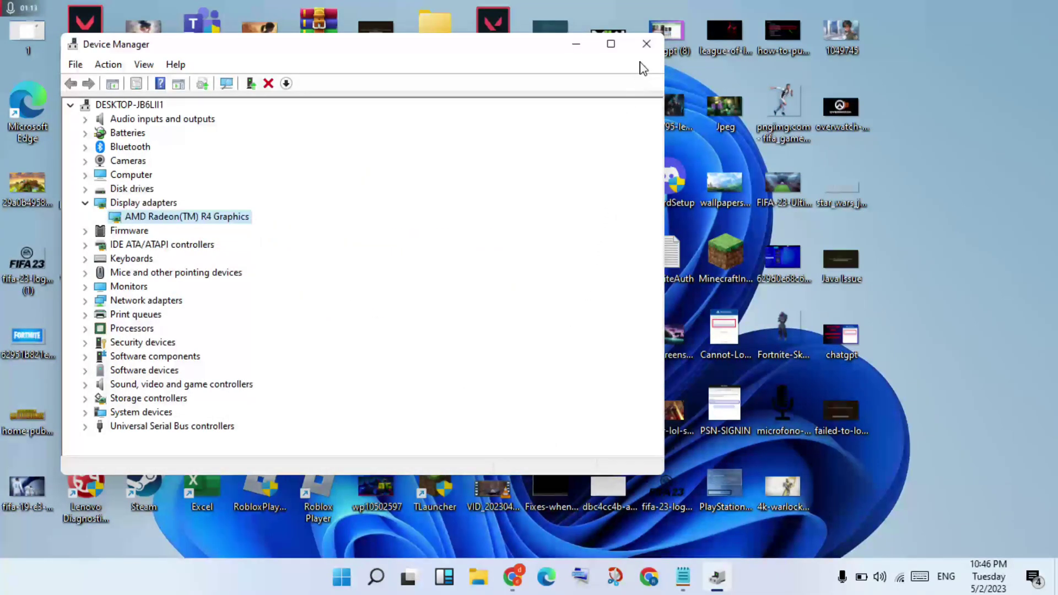
pyautogui.click(646, 44)
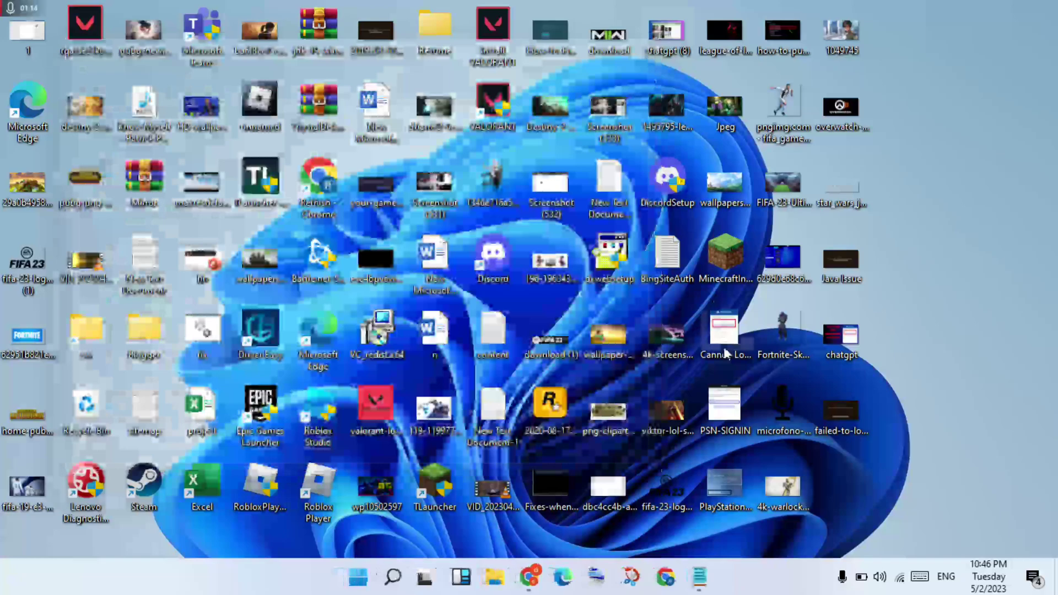
# Check the fix list in Notepad, then search Windows for cmd and run Command Prompt as administrator
pyautogui.click(700, 577)
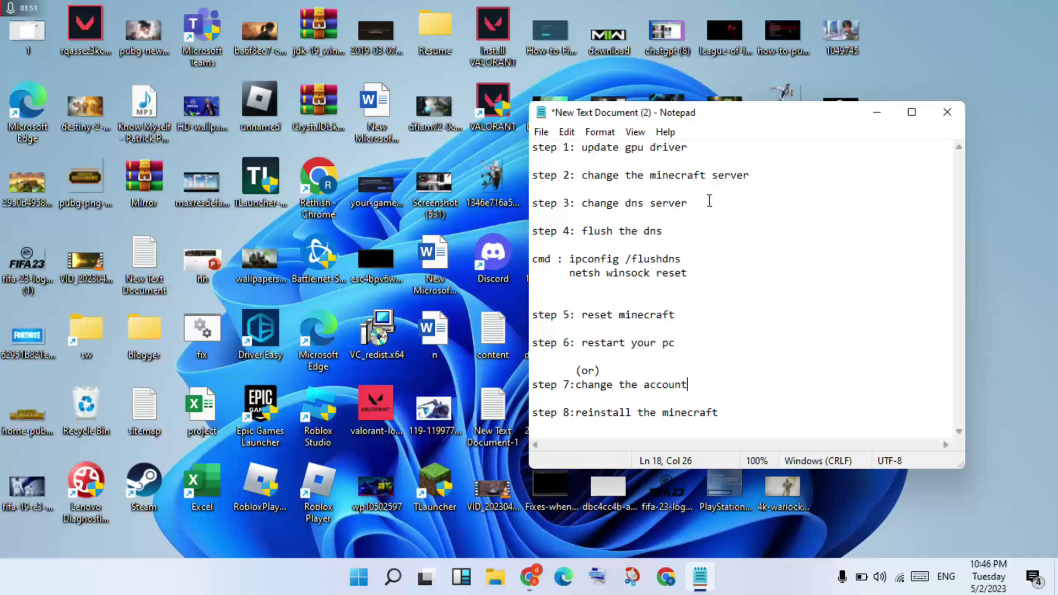
pyautogui.click(877, 112)
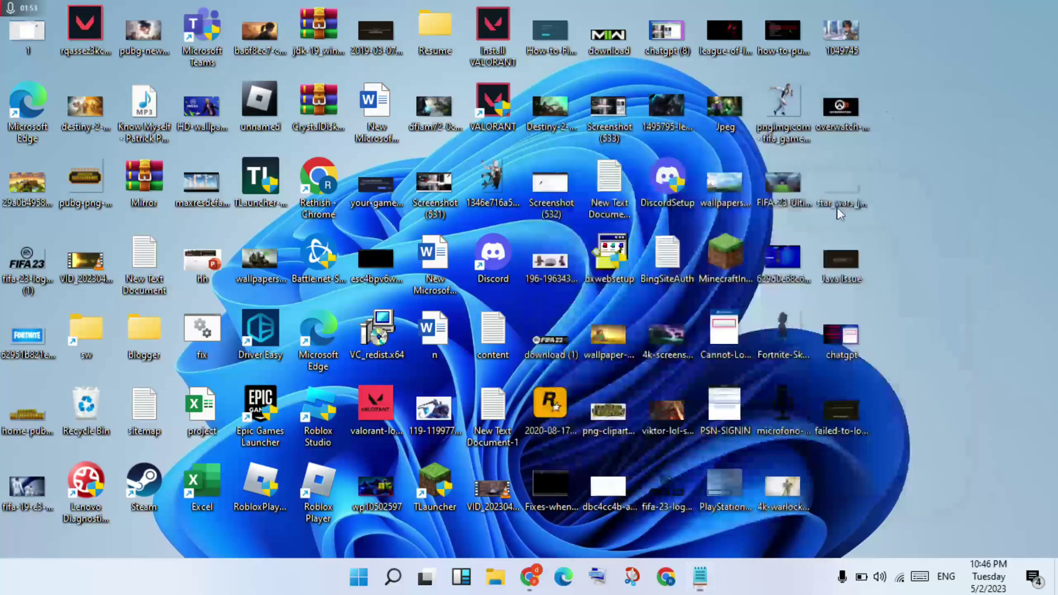
pyautogui.click(402, 587)
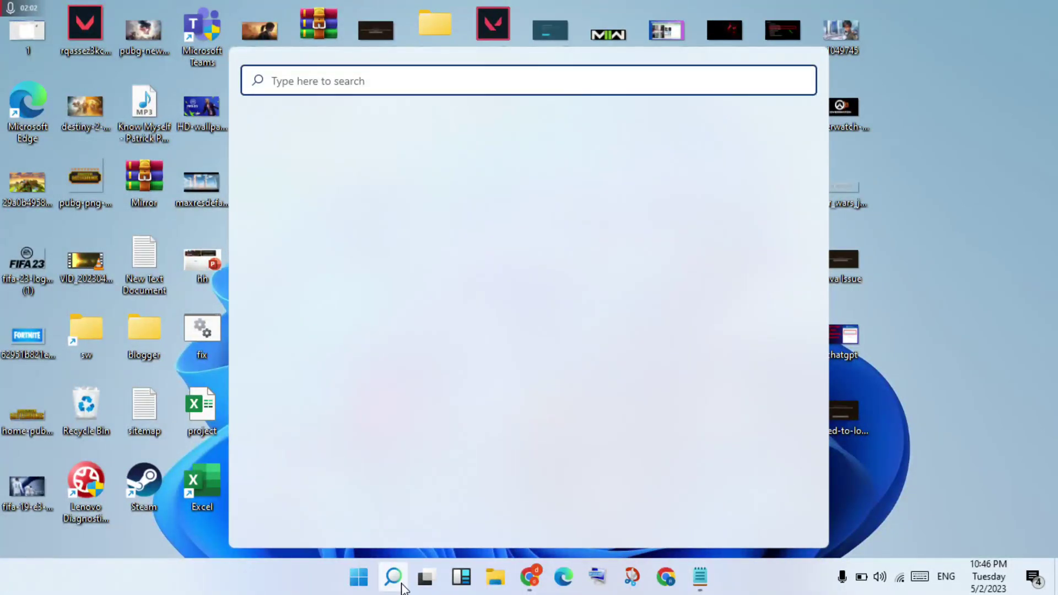
pyautogui.write('cmd')
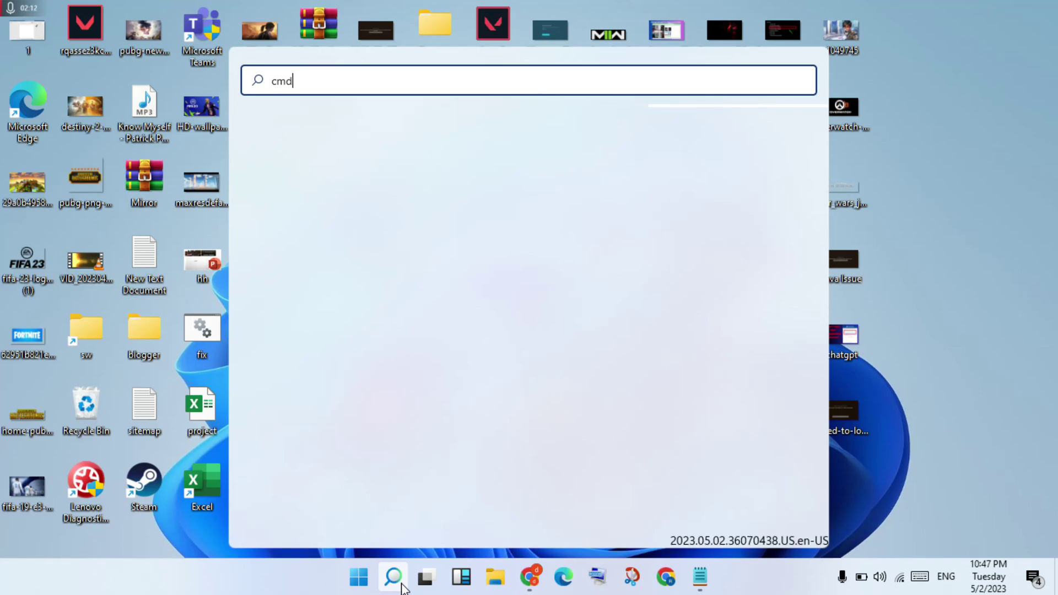
pyautogui.press('BackSpace')
pyautogui.press('BackSpace')
pyautogui.press('BackSpace')
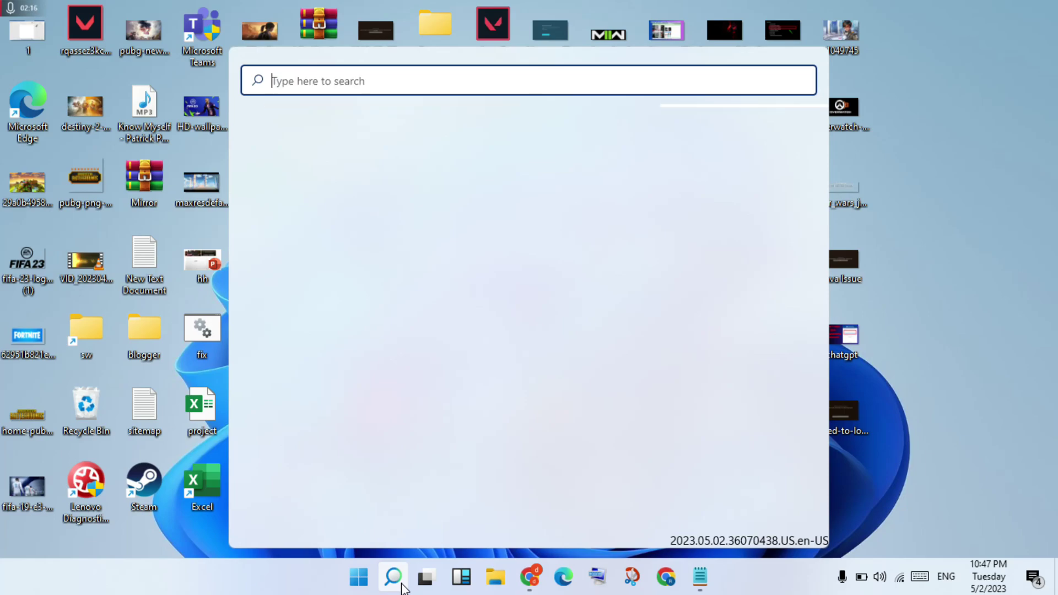
pyautogui.write('c')
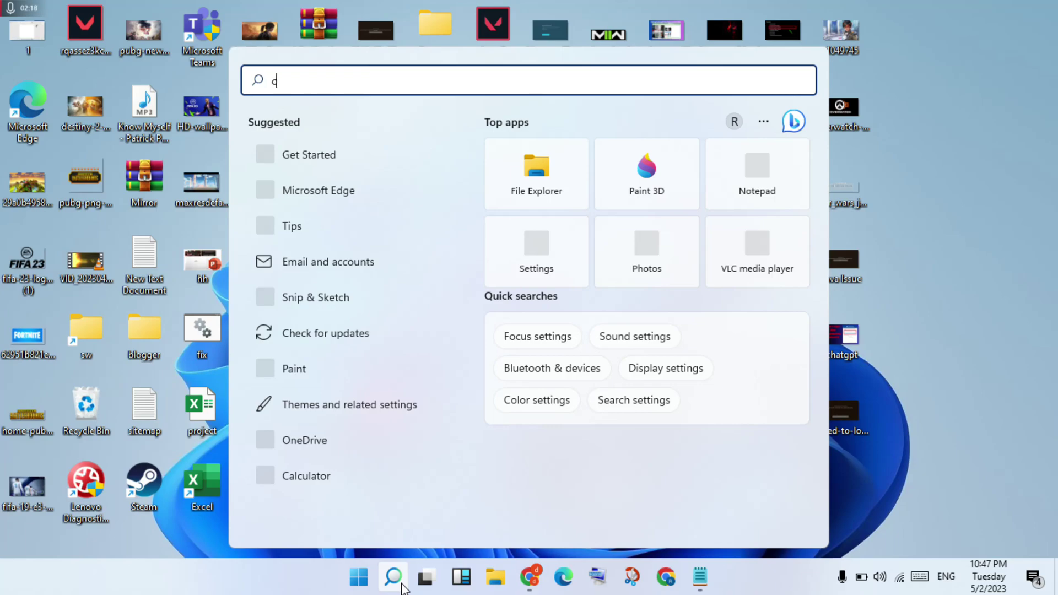
pyautogui.write('md')
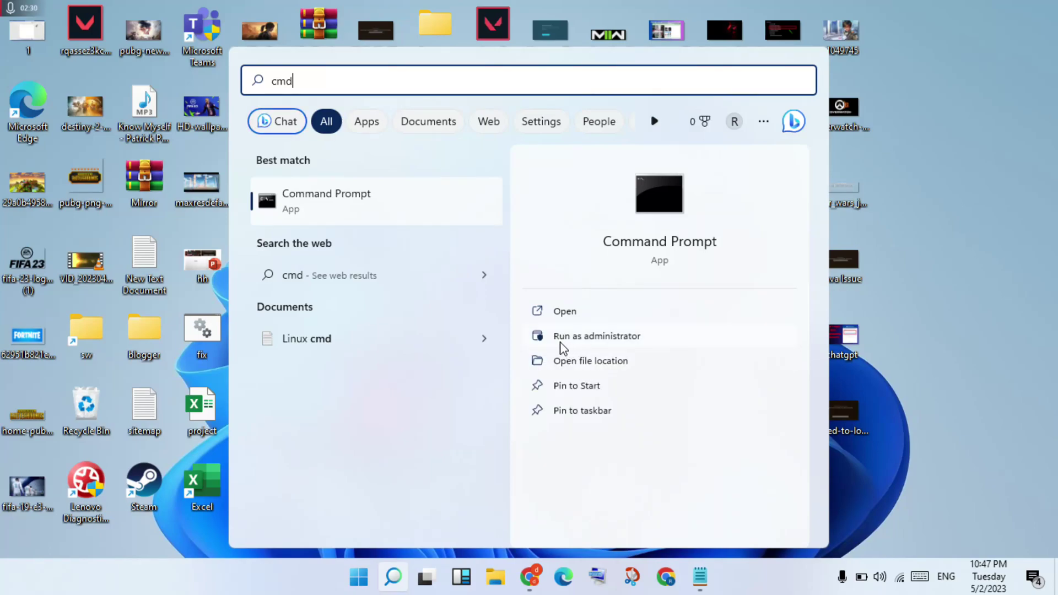
pyautogui.click(615, 349)
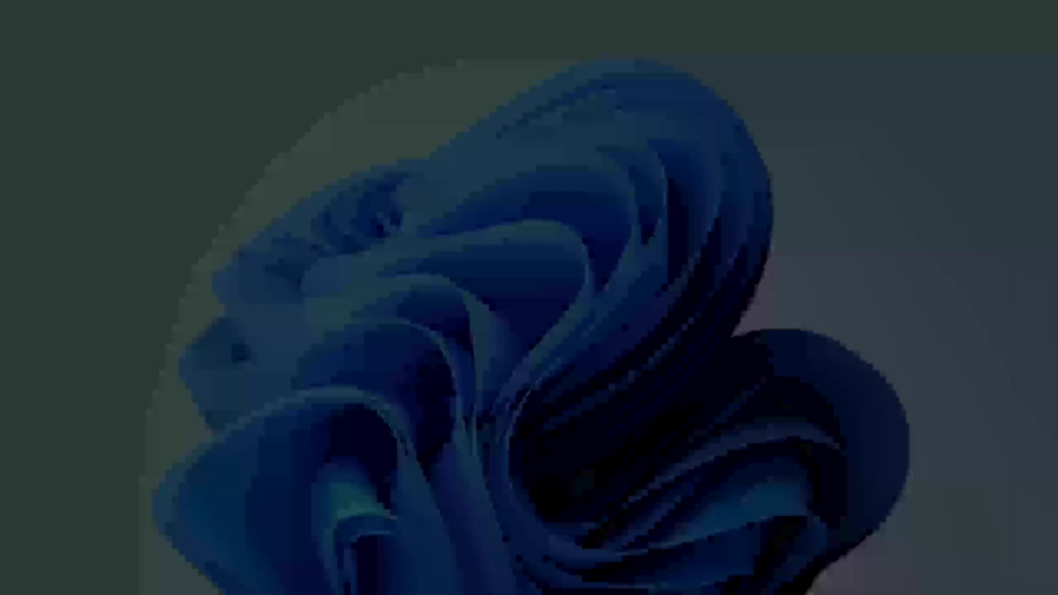
pyautogui.click(442, 388)
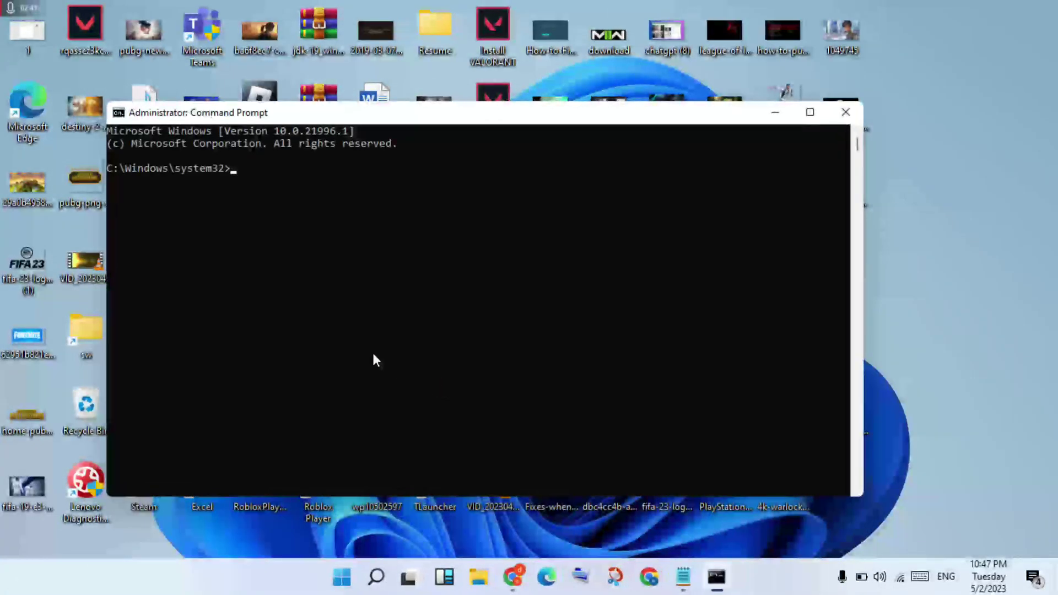
# Run ipconfig /flushdns and netsh winsock reset in the Command Prompt, then close it
pyautogui.write('ipconf')
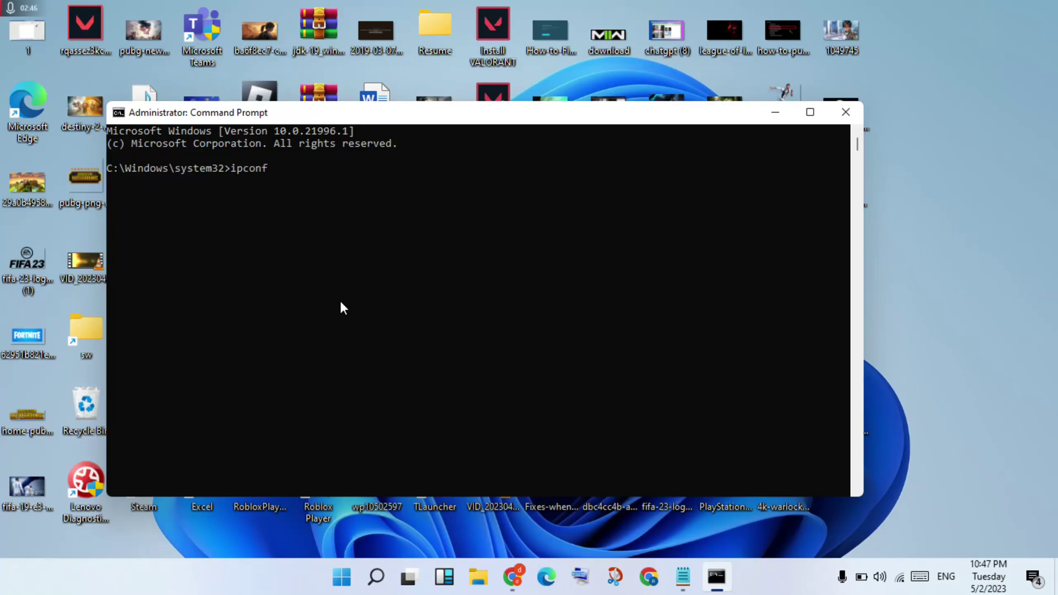
pyautogui.write('ig /flushdns')
pyautogui.press('Return')
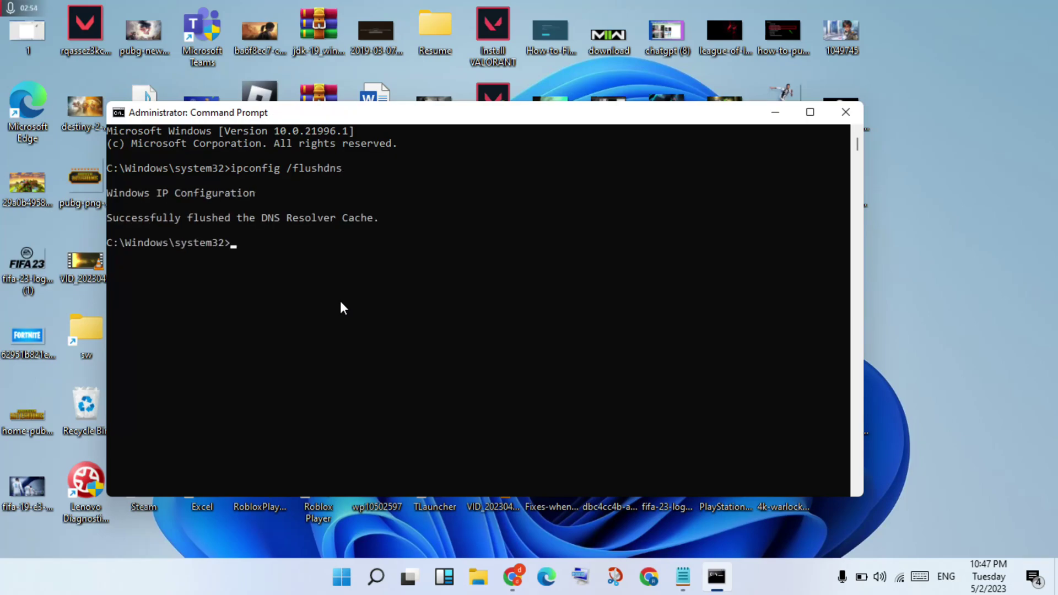
pyautogui.write('netsh winsock reset')
pyautogui.press('Return')
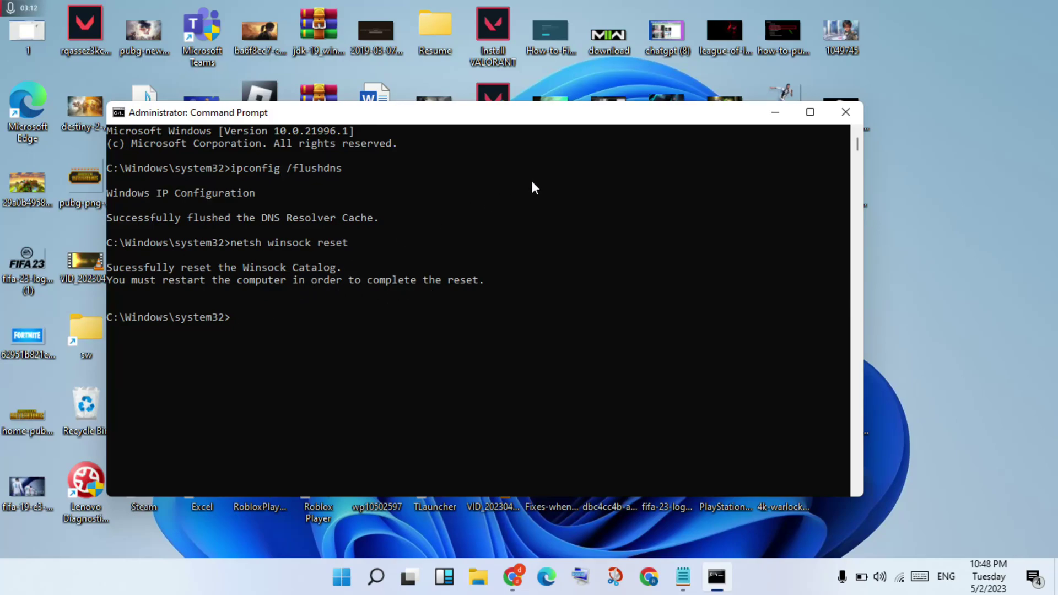
pyautogui.click(839, 109)
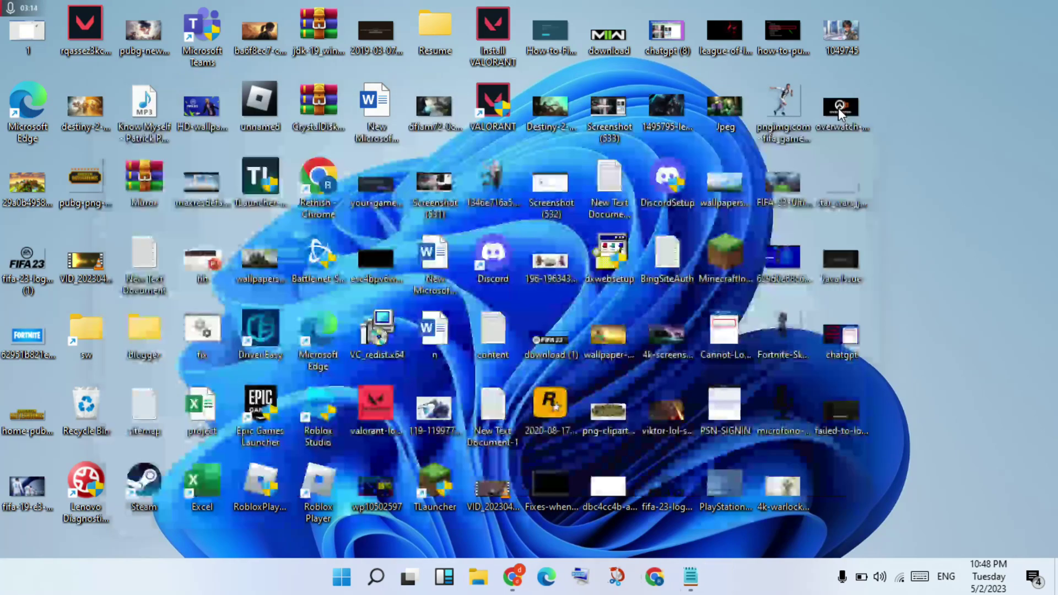
# Look up the Restart option among the computer's power options and dismiss them without restarting
pyautogui.click(354, 586)
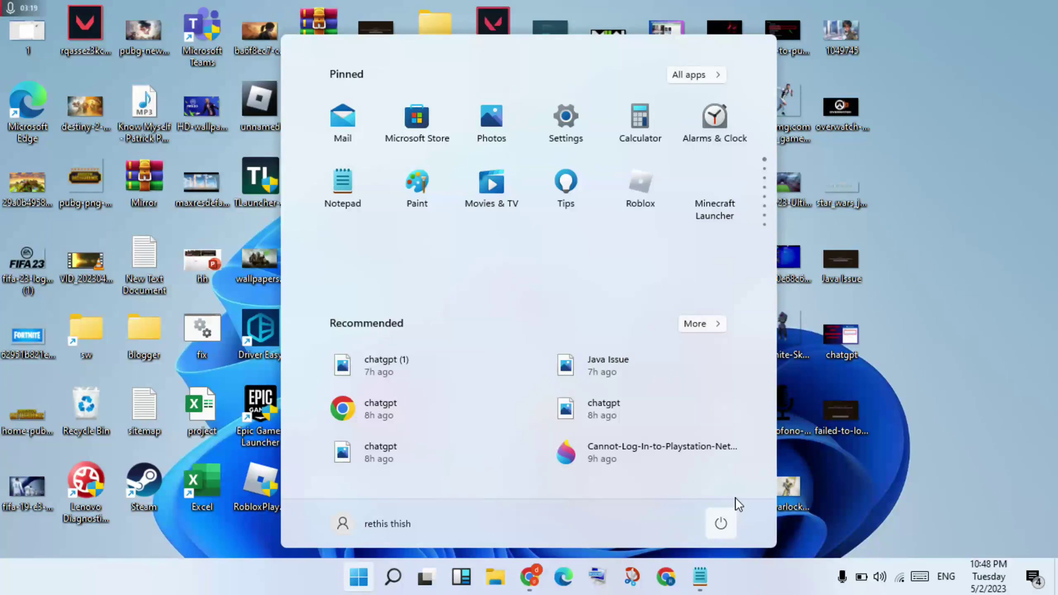
pyautogui.click(721, 524)
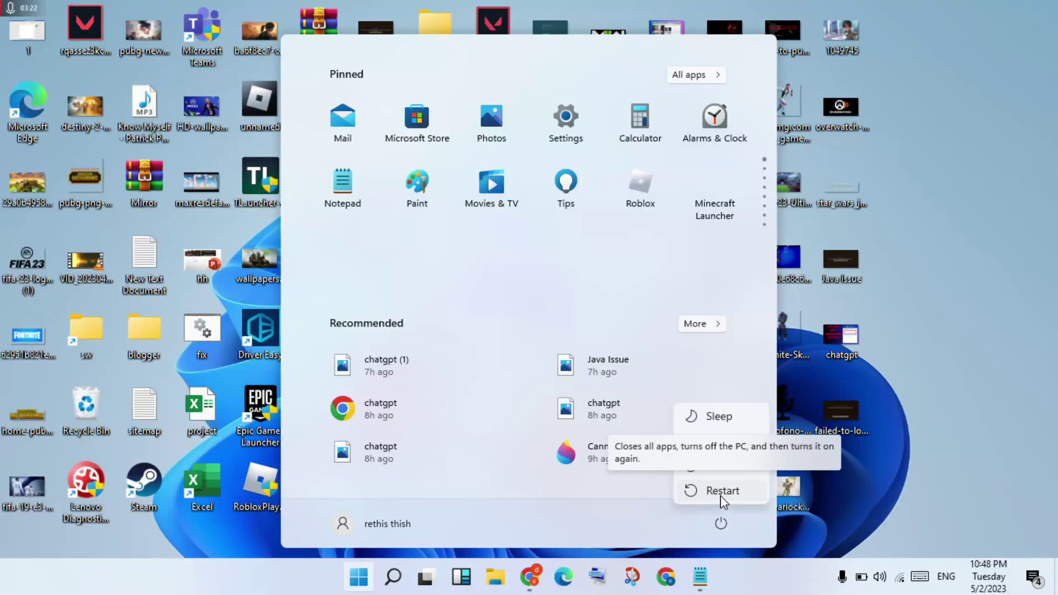
pyautogui.click(928, 439)
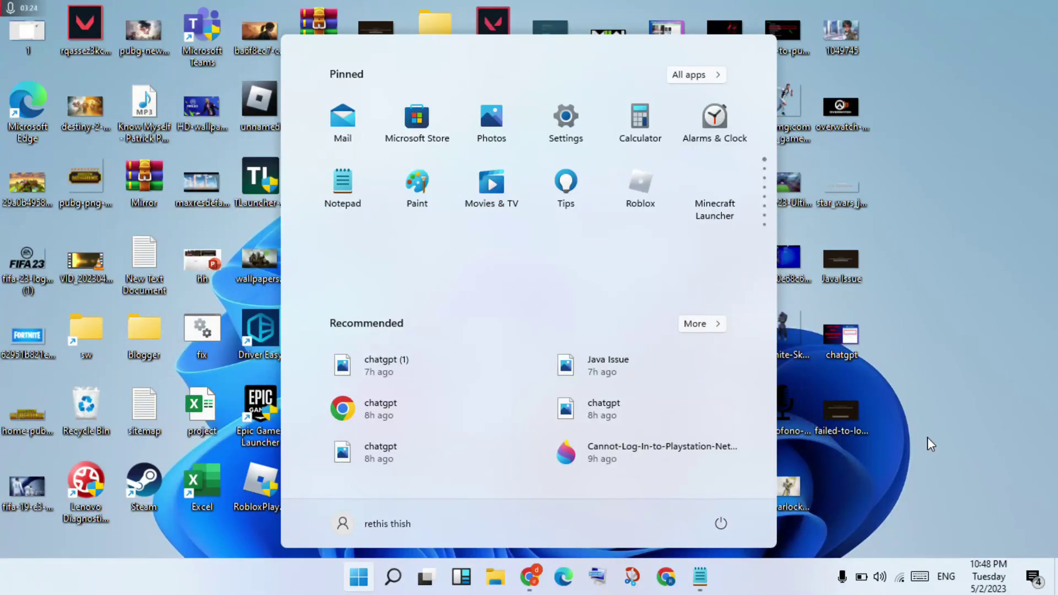
pyautogui.click(928, 439)
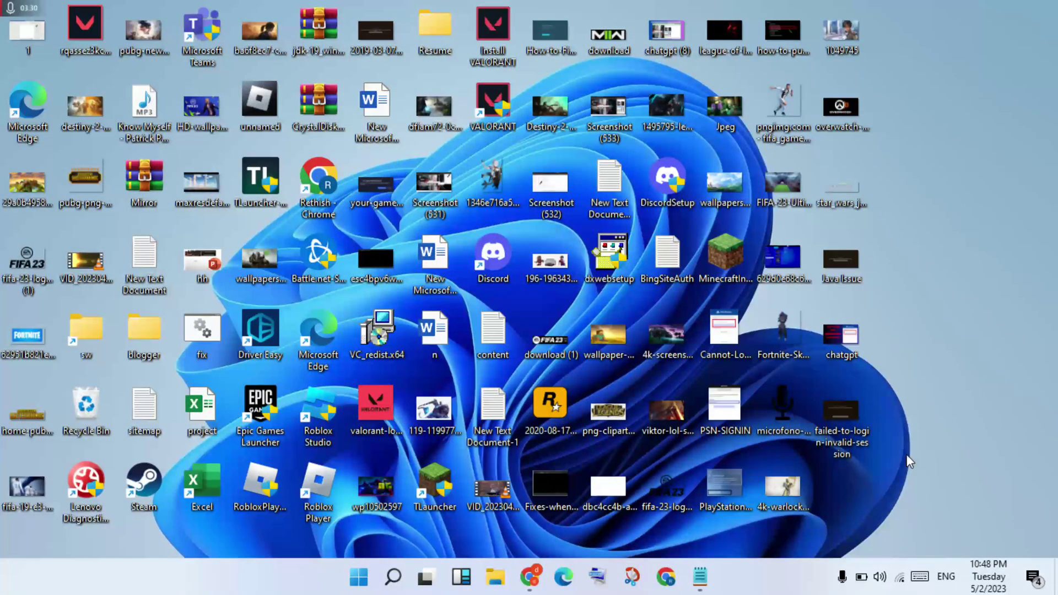
# Check the fix list in Notepad again, then open Windows Settings at its home page
pyautogui.click(700, 589)
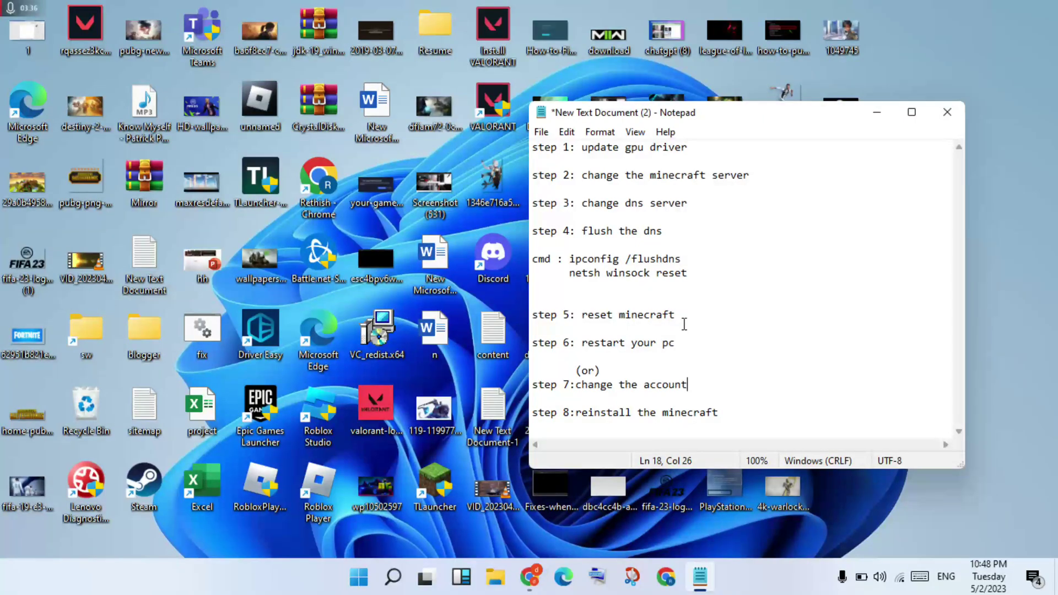
pyautogui.click(887, 119)
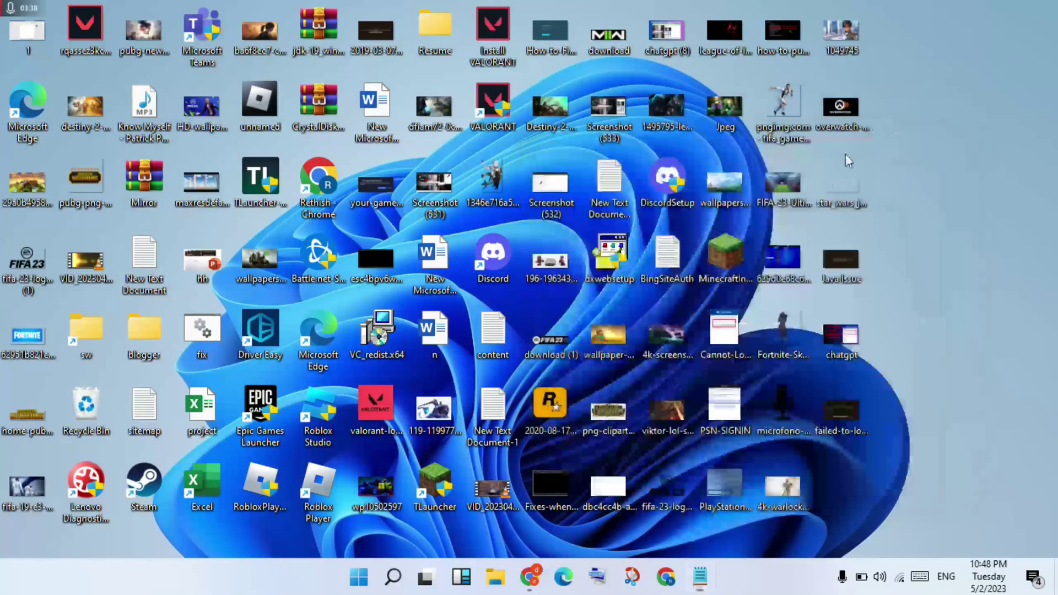
pyautogui.click(393, 579)
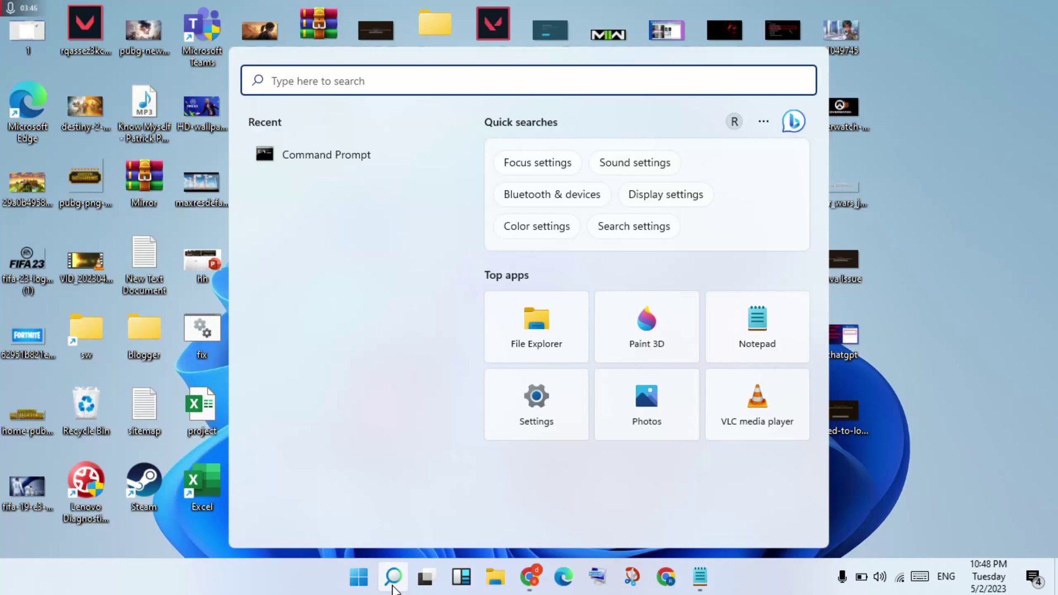
pyautogui.write('settings')
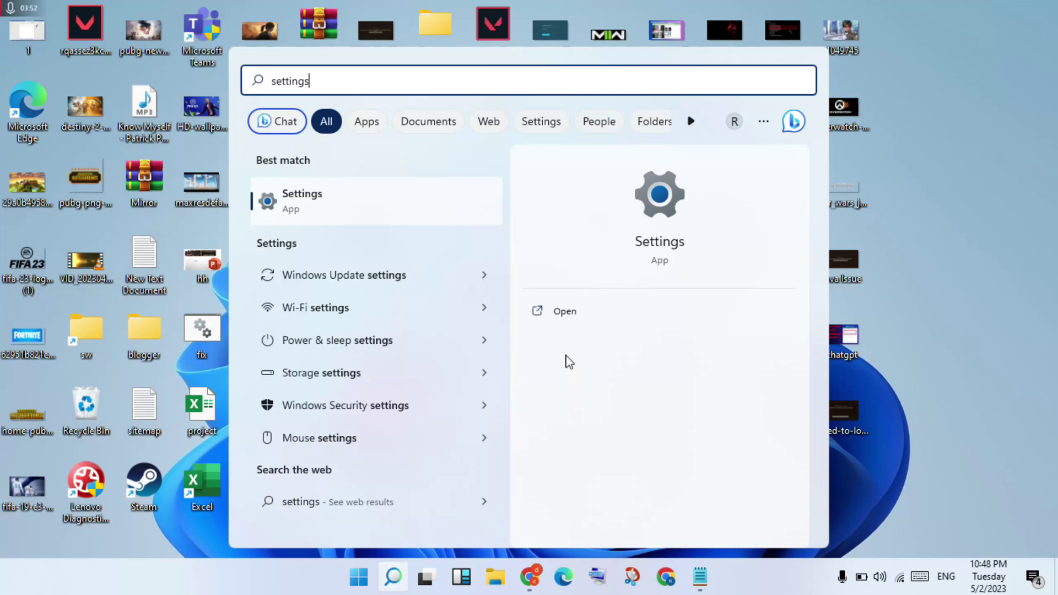
pyautogui.click(571, 319)
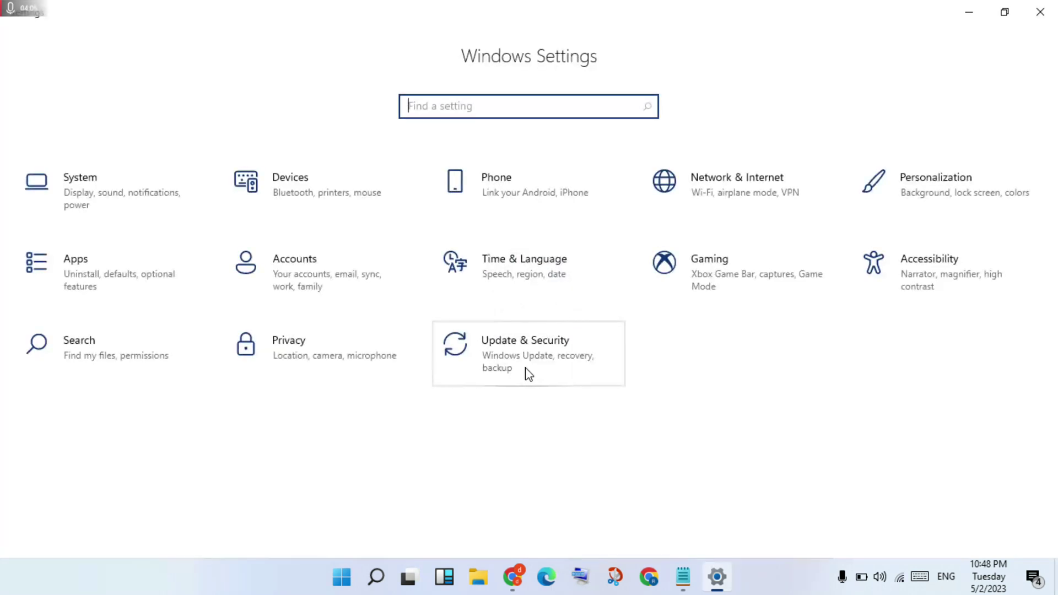
pyautogui.click(528, 374)
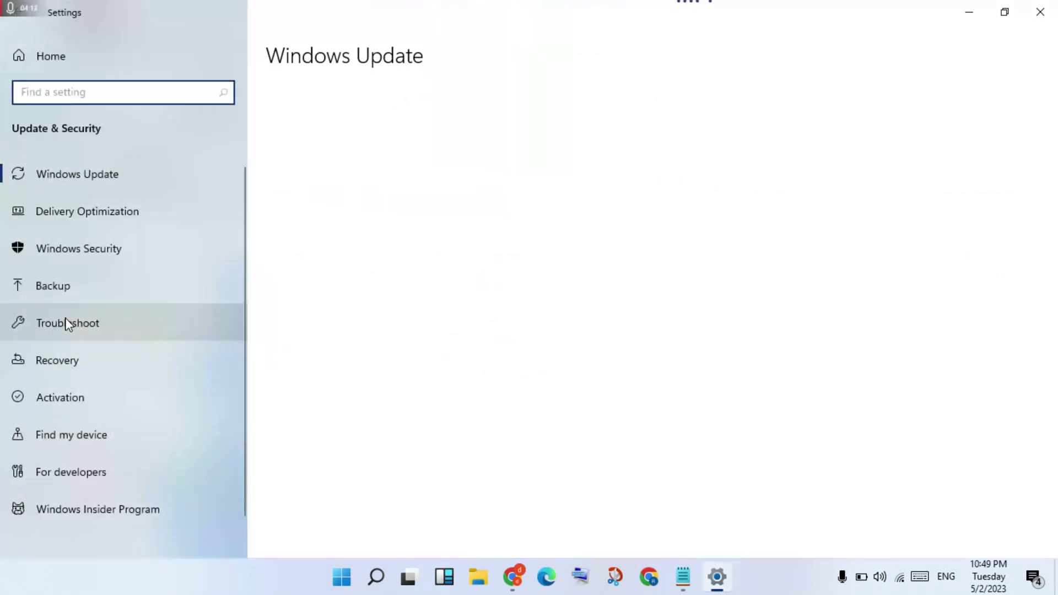
pyautogui.click(22, 58)
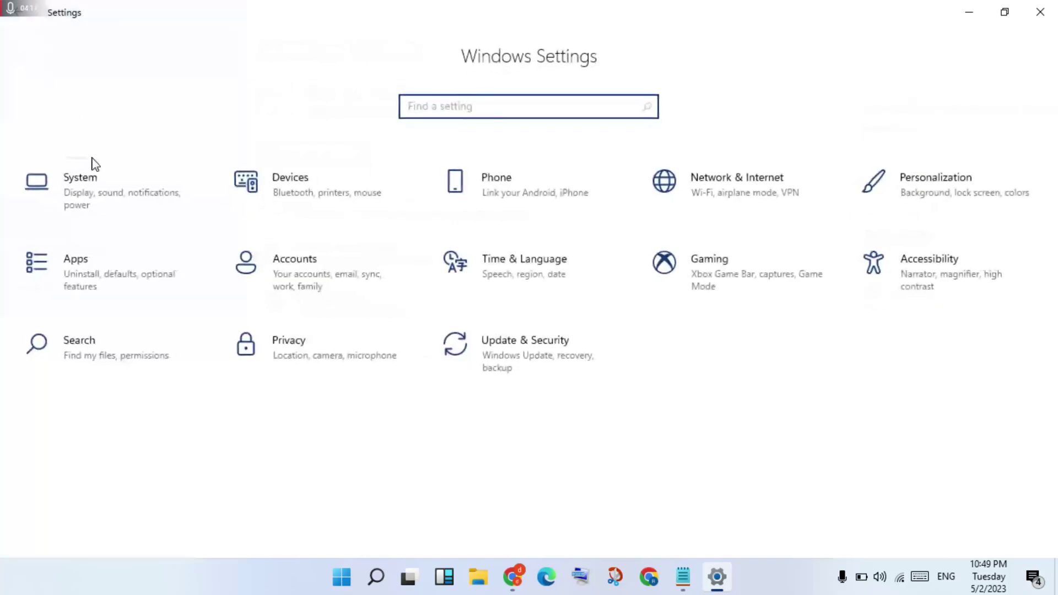
# Find Minecraft Launcher in the installed apps list and open its advanced options
pyautogui.click(94, 280)
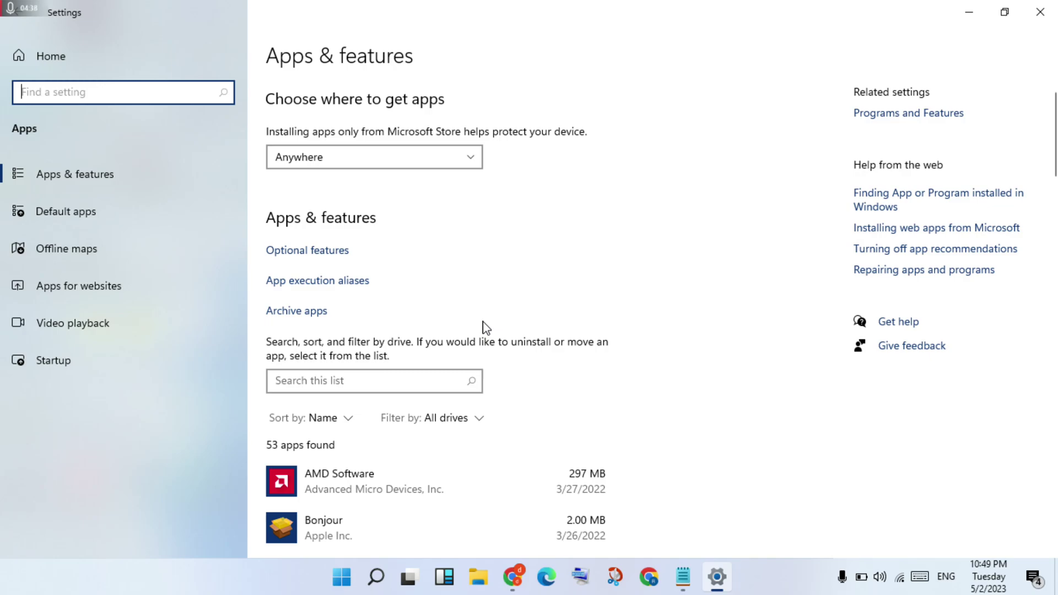
pyautogui.scroll(-20, 485, 327)
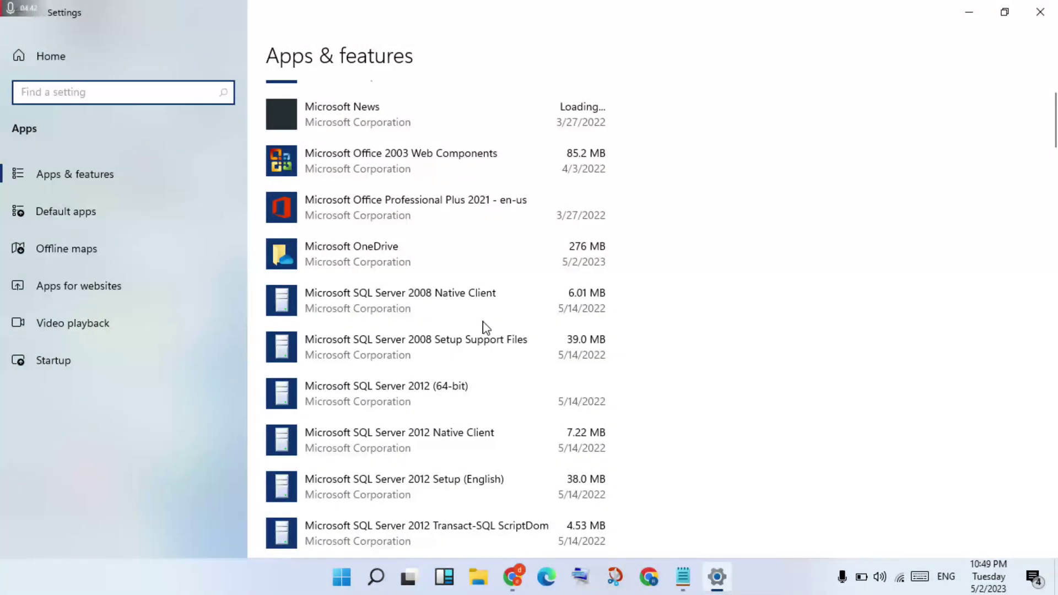
pyautogui.scroll(2, 485, 327)
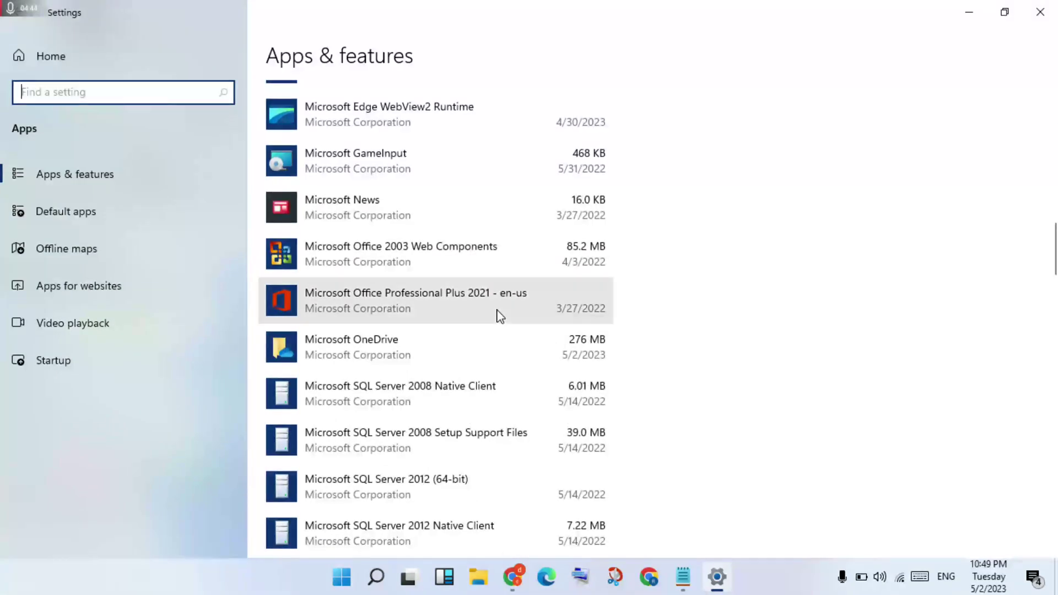
pyautogui.scroll(-20, 500, 316)
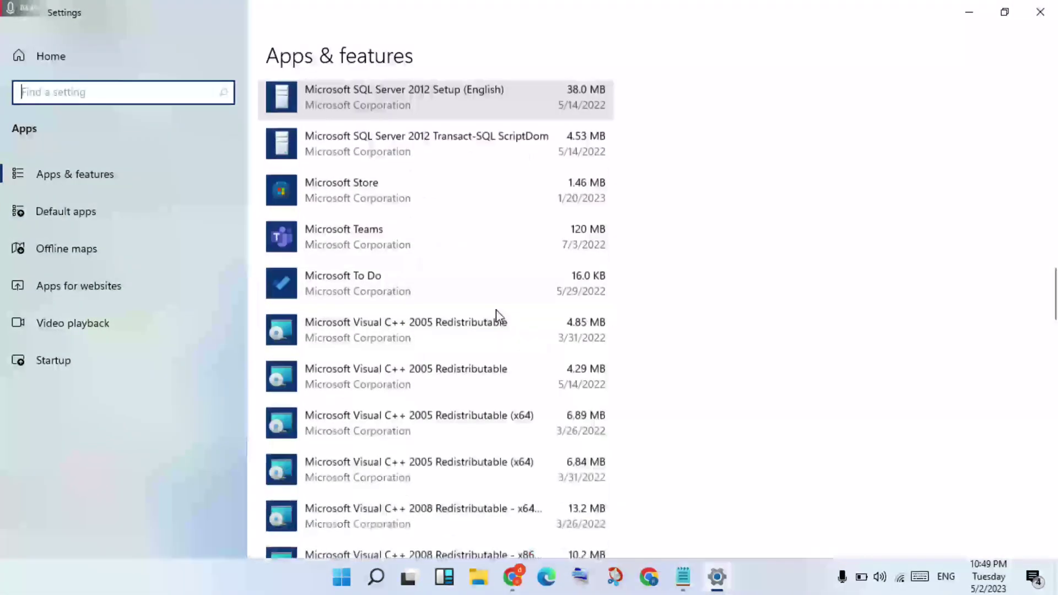
pyautogui.scroll(15, 500, 316)
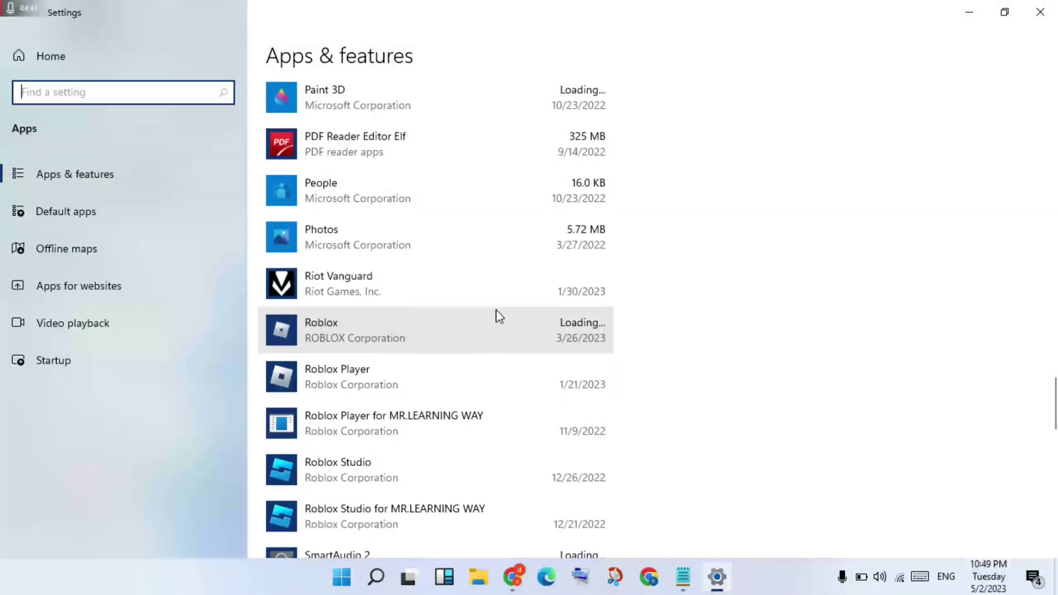
pyautogui.scroll(2, 500, 316)
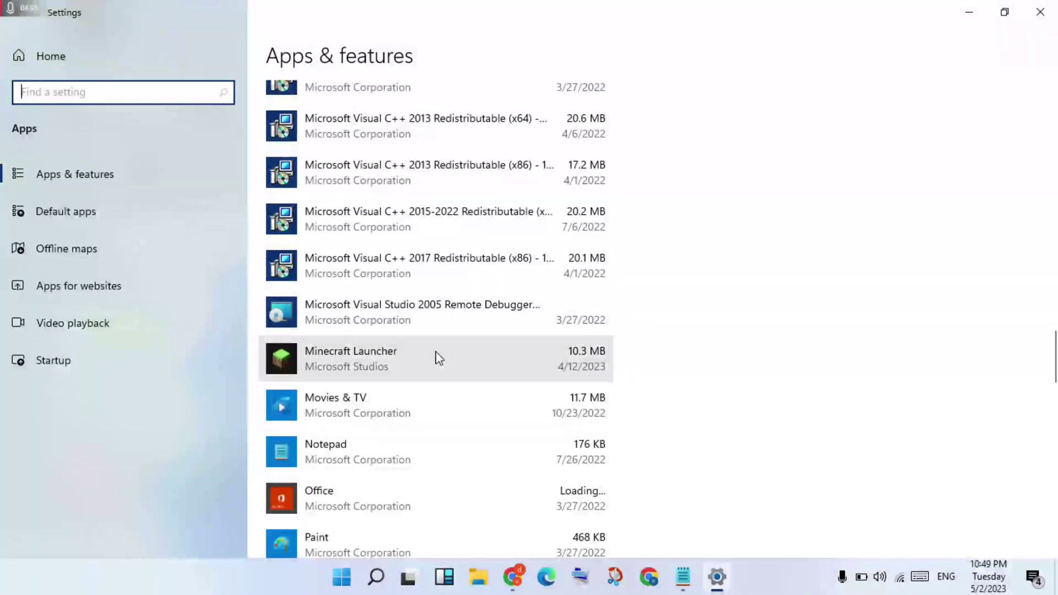
pyautogui.moveTo(440, 358)
pyautogui.mouseDown()
pyautogui.moveTo(487, 373)
pyautogui.moveTo(430, 371)
pyautogui.mouseUp()
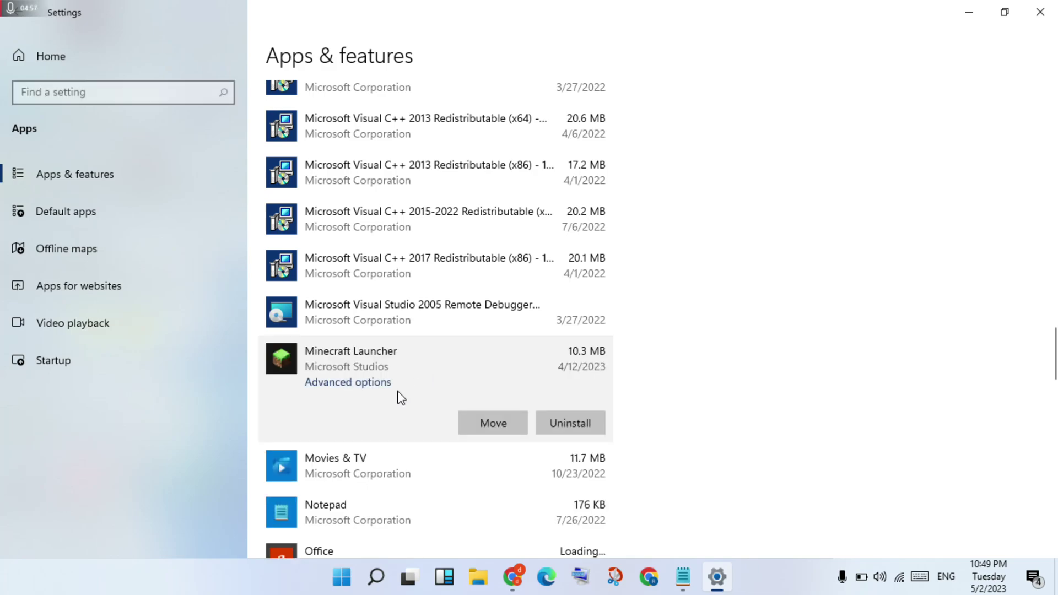
pyautogui.click(367, 382)
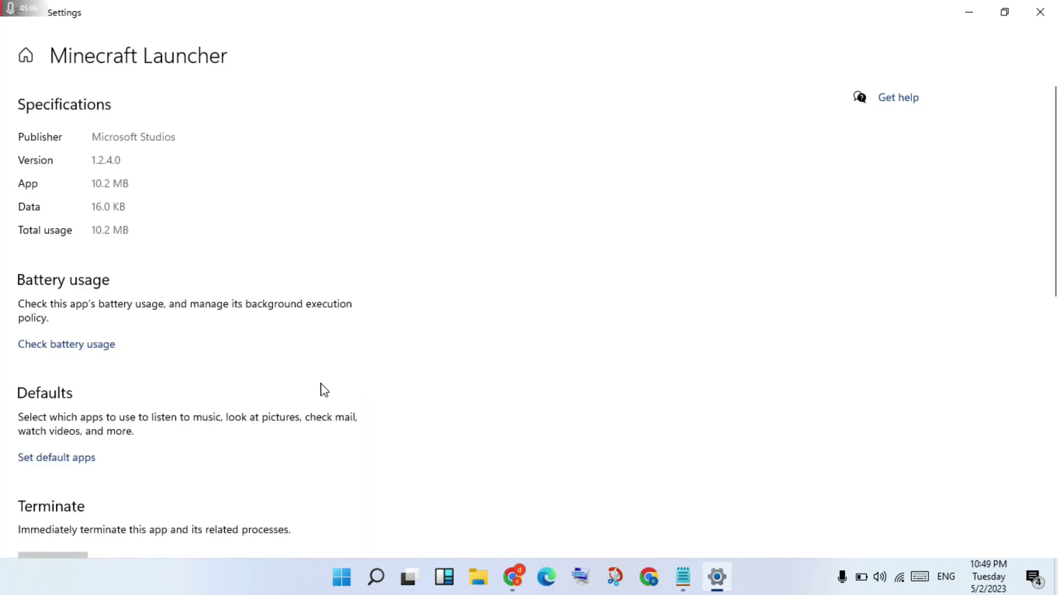
# Choose Reset for the Minecraft Launcher app, then close Settings
pyautogui.scroll(-10, 325, 390)
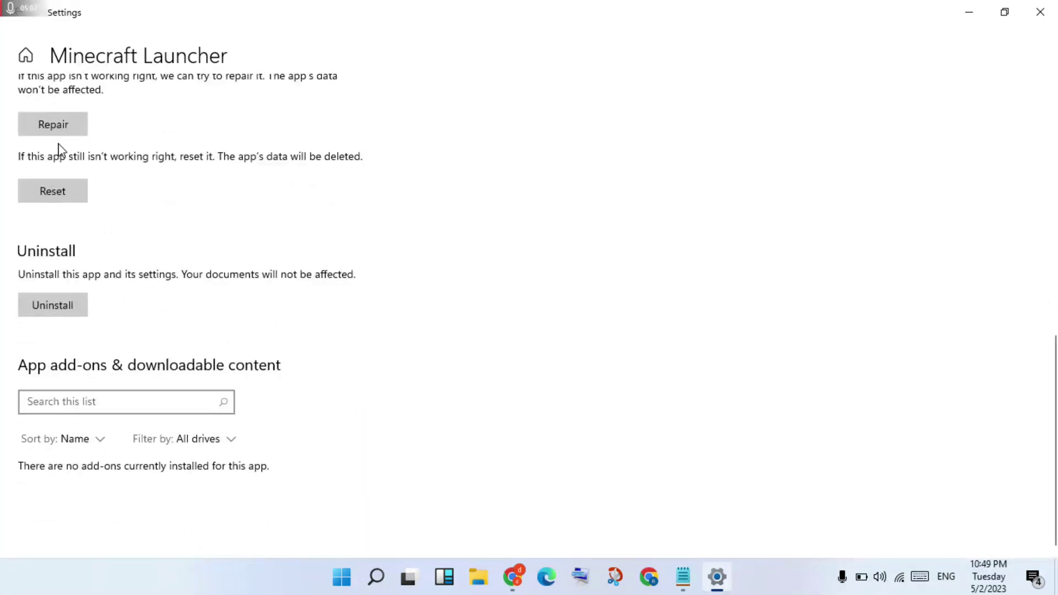
pyautogui.click(51, 191)
pyautogui.click(1041, 12)
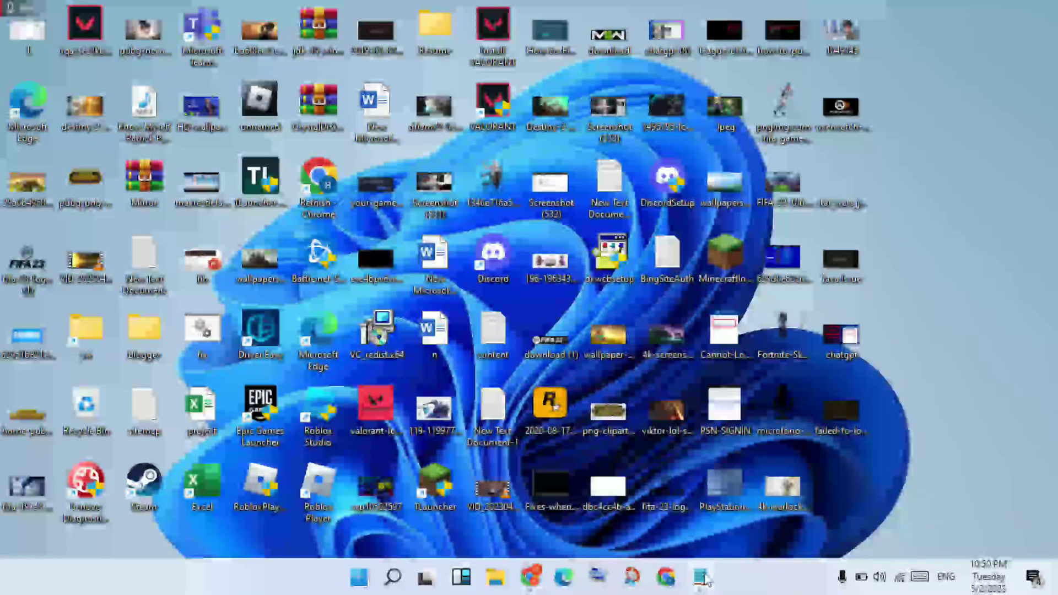
# Check the fix list in Notepad, then look up the Restart power option and dismiss the Start menu without restarting
pyautogui.click(701, 577)
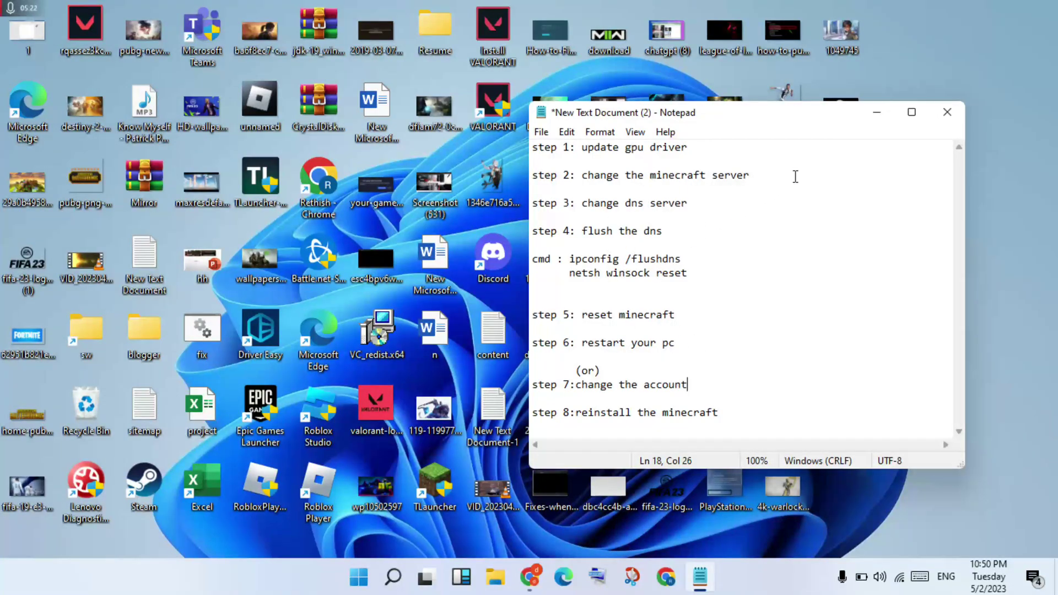
pyautogui.click(881, 116)
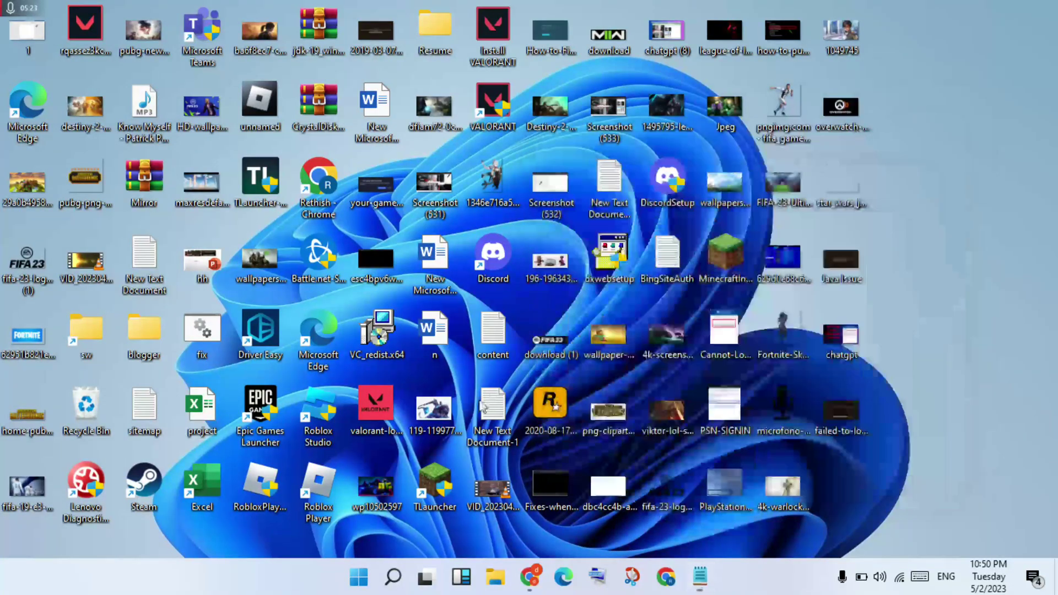
pyautogui.click(359, 585)
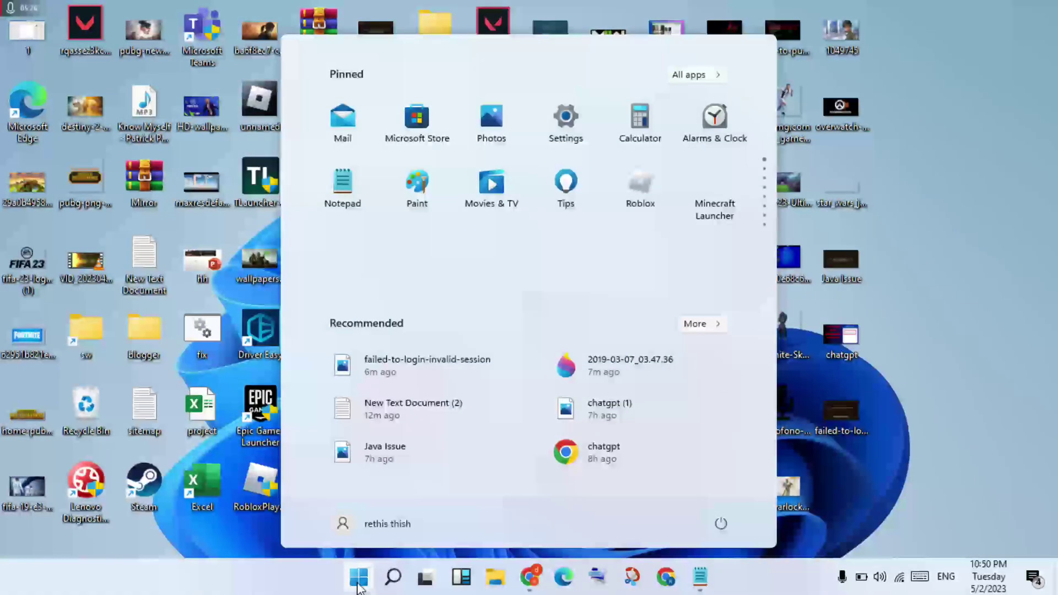
pyautogui.click(721, 527)
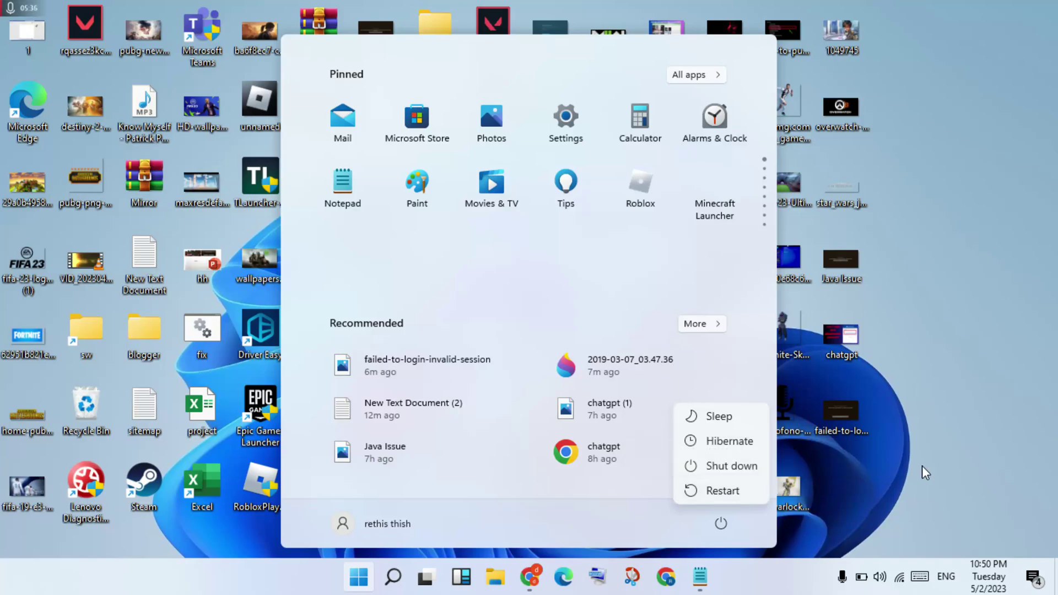
pyautogui.press('Escape')
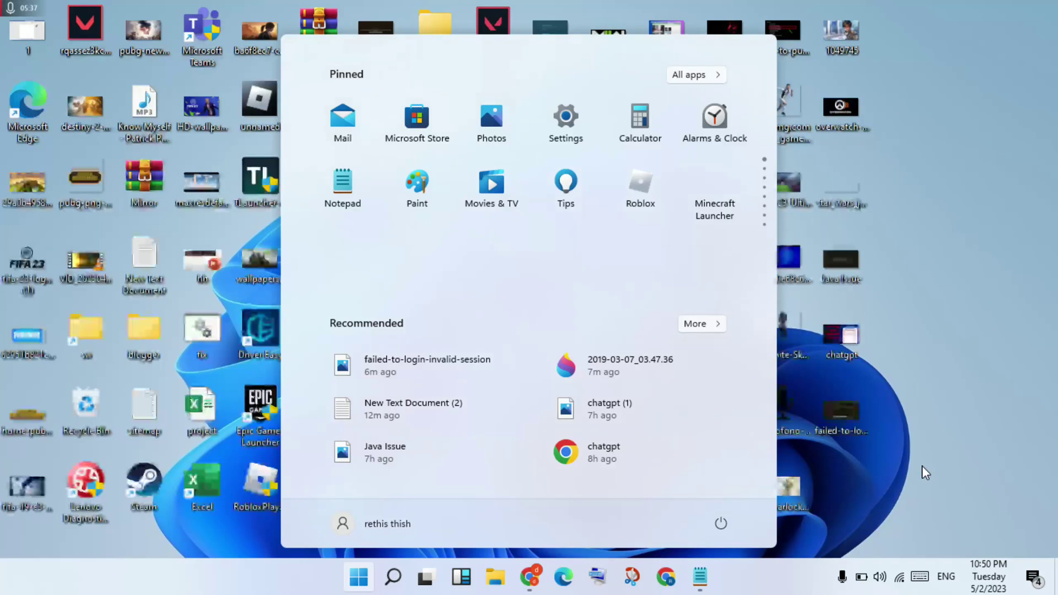
pyautogui.press('Escape')
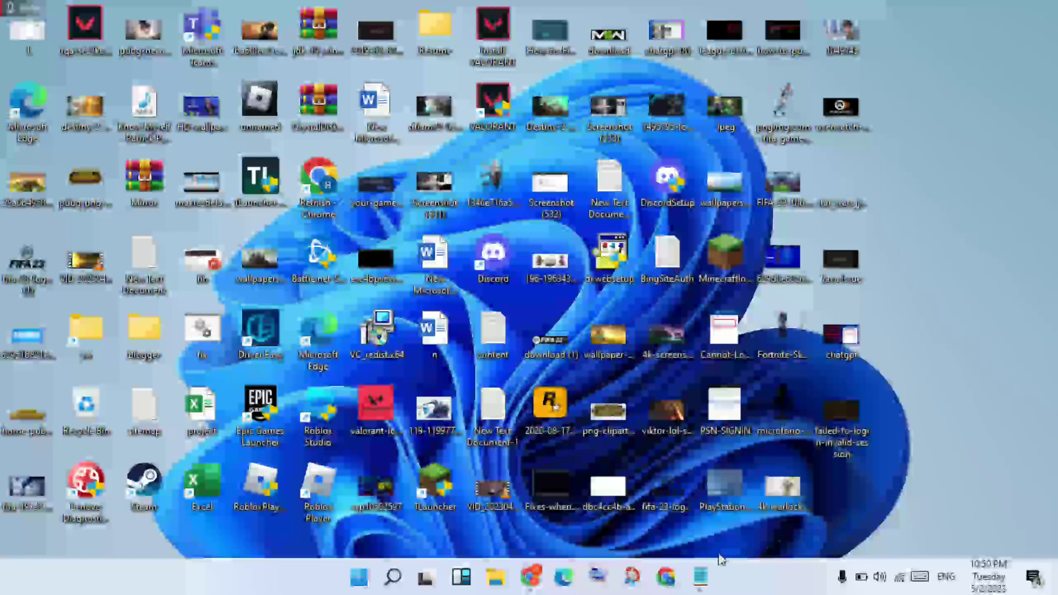
# Check the fix list in Notepad once more, then search Windows for settings and open the Settings app
pyautogui.click(706, 577)
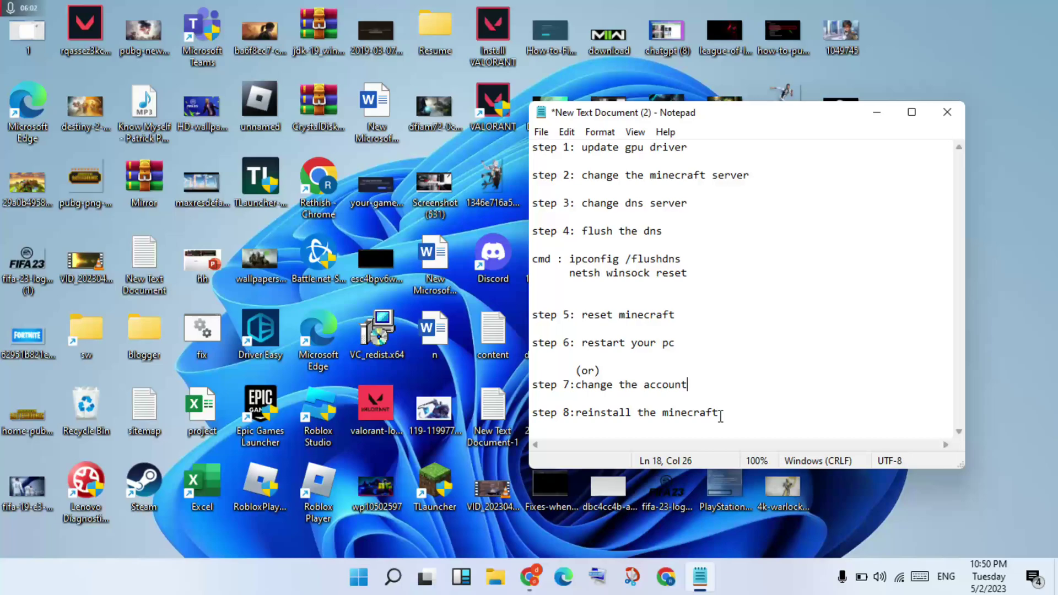
pyautogui.click(877, 112)
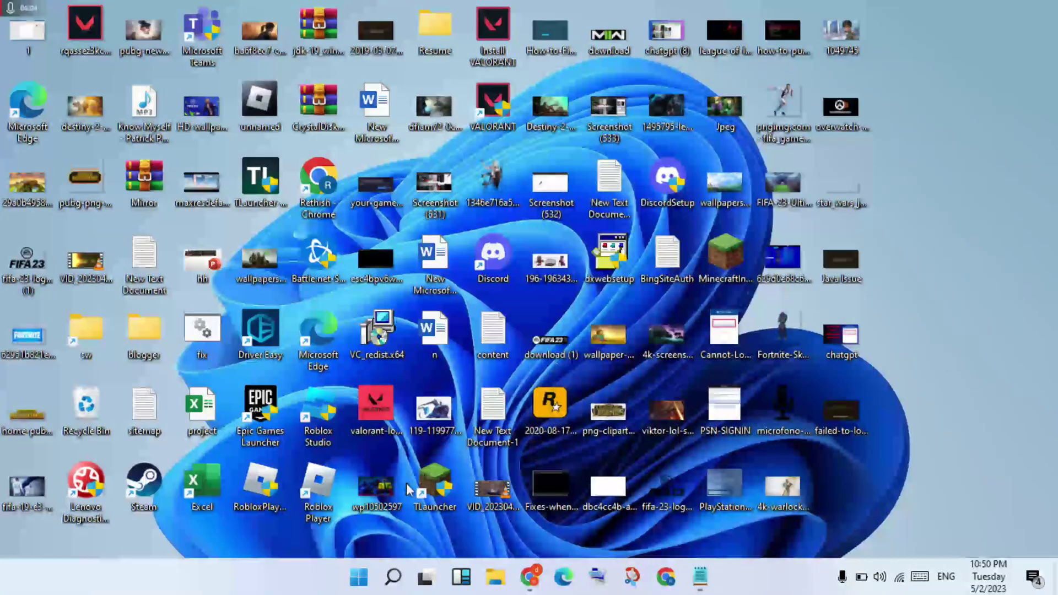
pyautogui.click(392, 575)
pyautogui.write('setting')
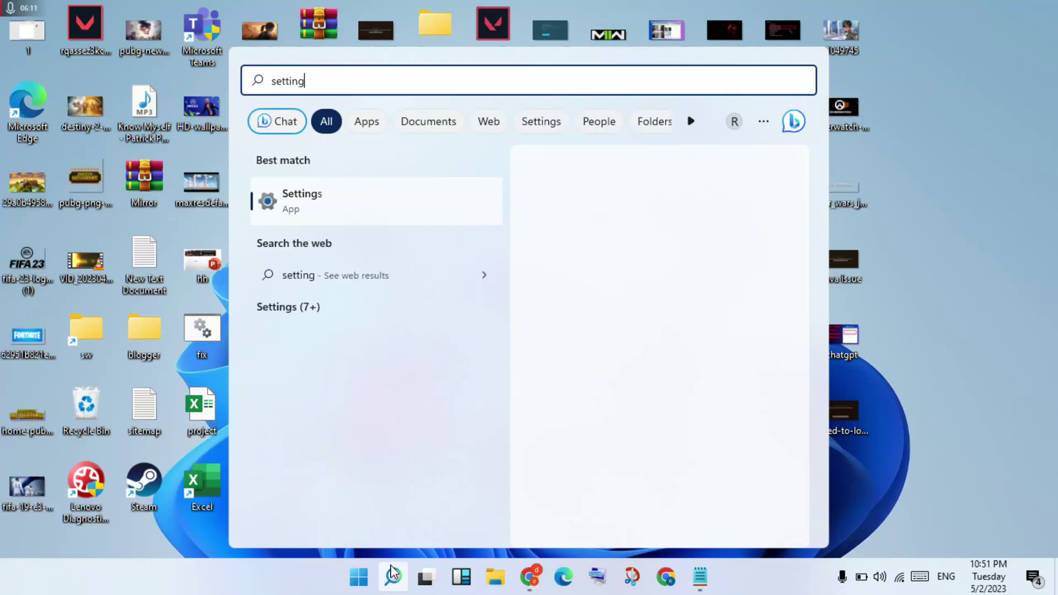
pyautogui.write('s')
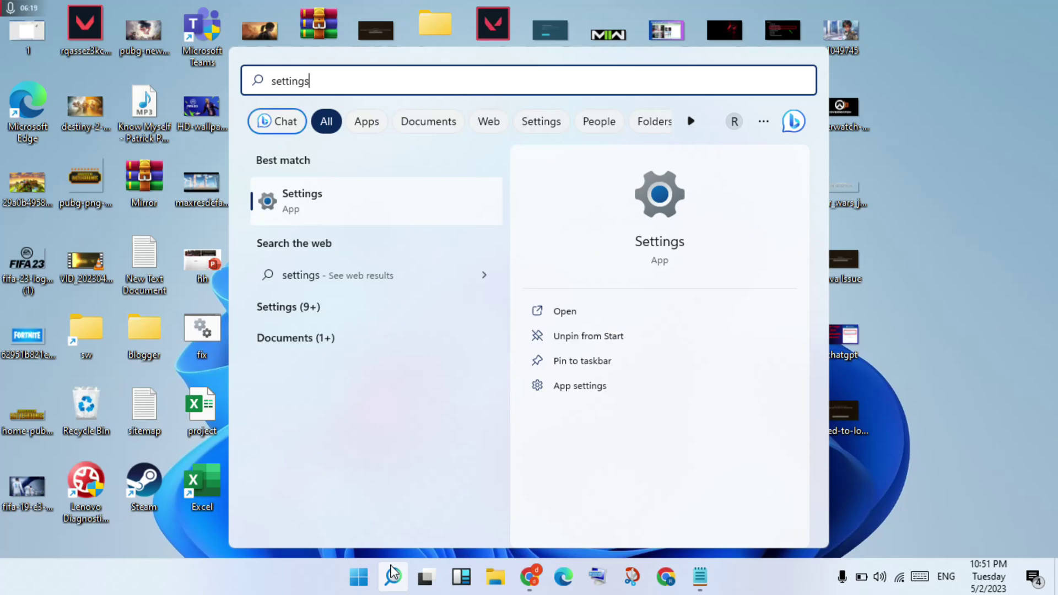
pyautogui.press('Return')
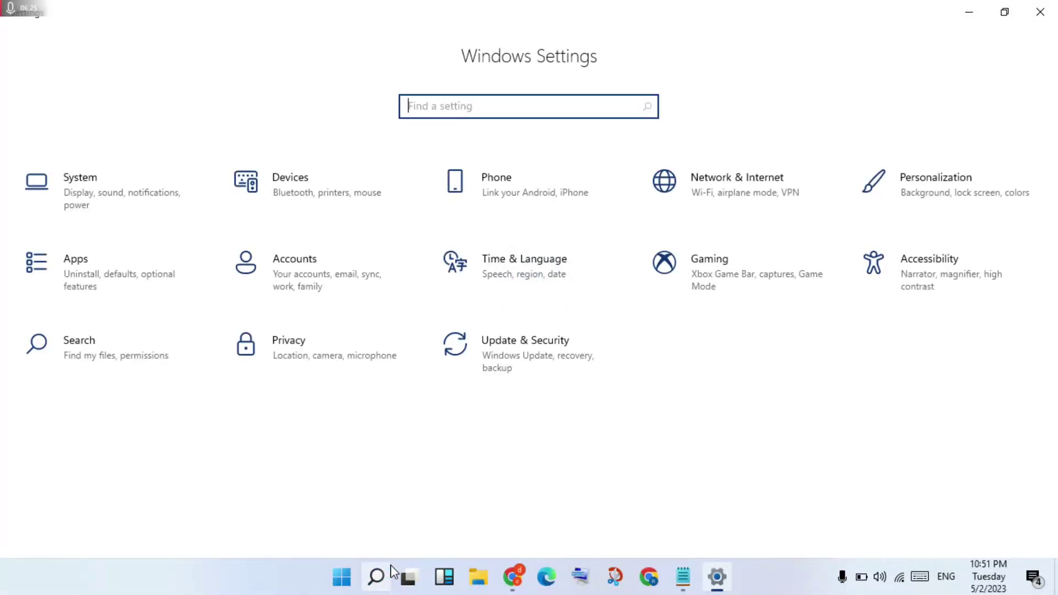
# Look up the Uninstall option for Minecraft Launcher in the installed apps list, then return to the desktop without uninstalling
pyautogui.click(149, 293)
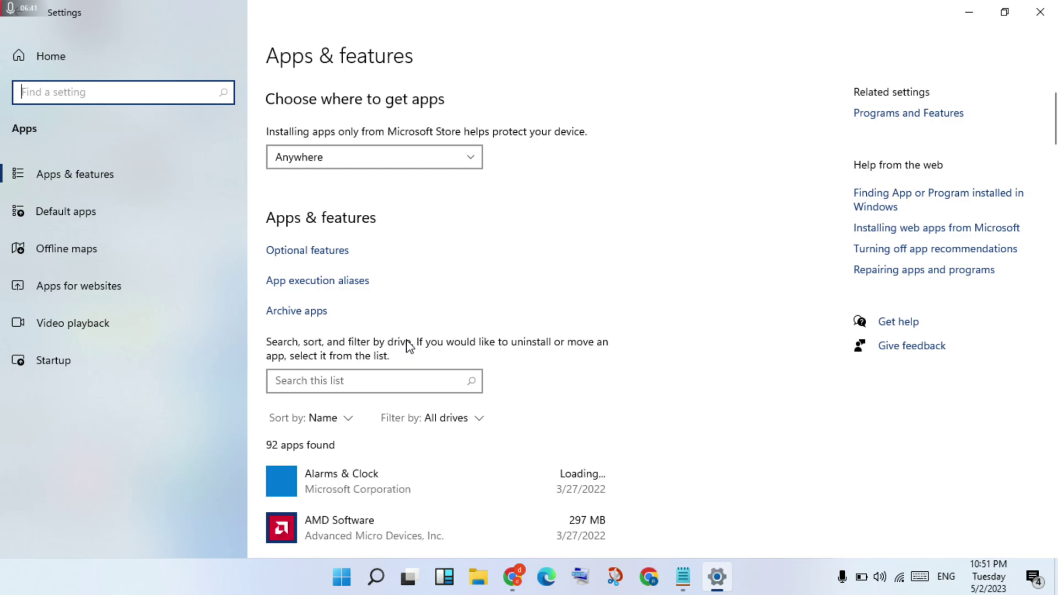
pyautogui.scroll(-20, 594, 348)
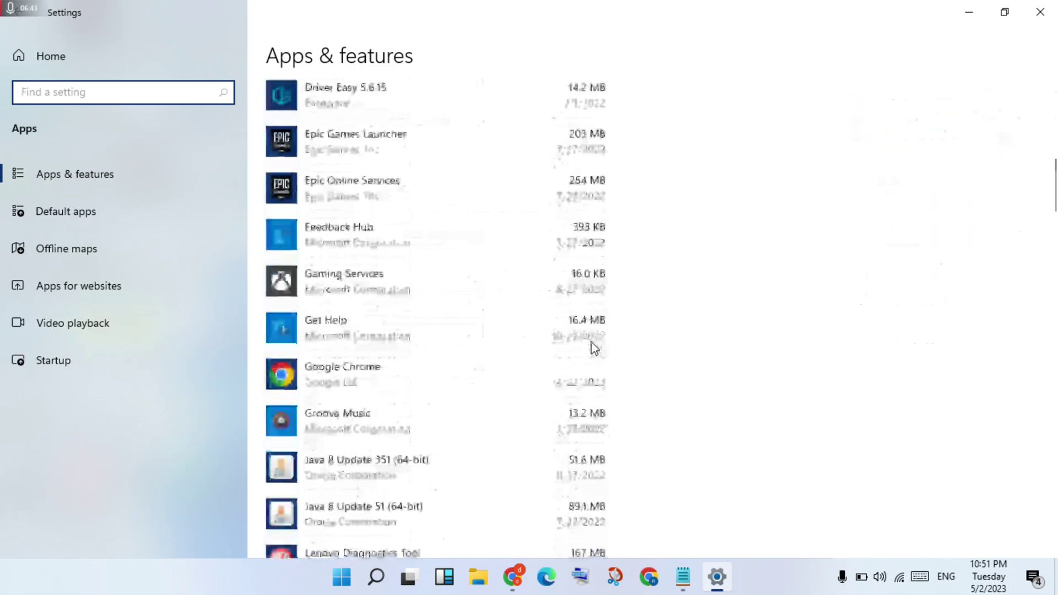
pyautogui.scroll(-20, 593, 348)
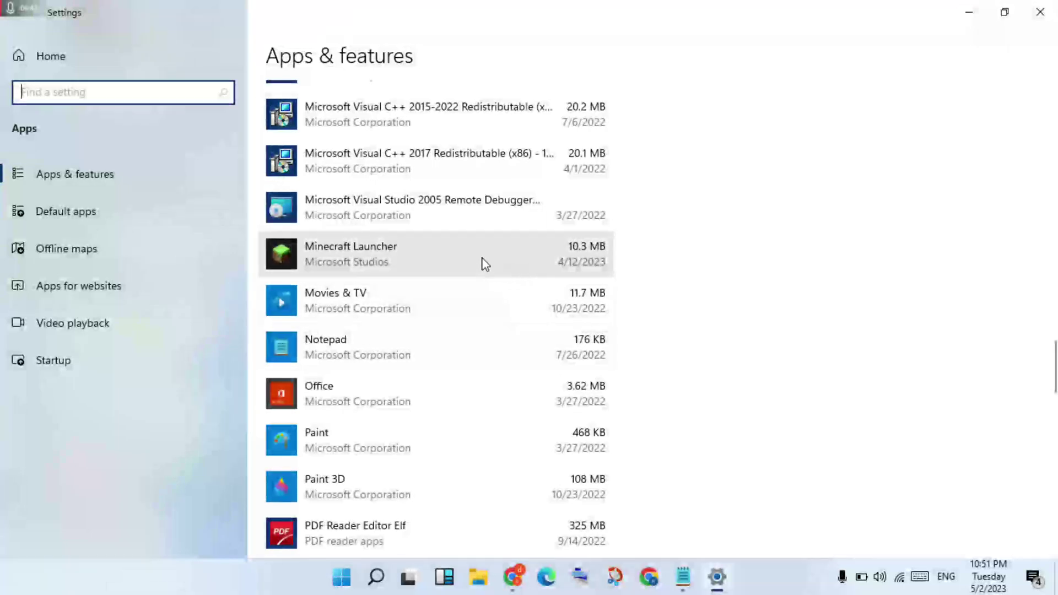
pyautogui.click(498, 254)
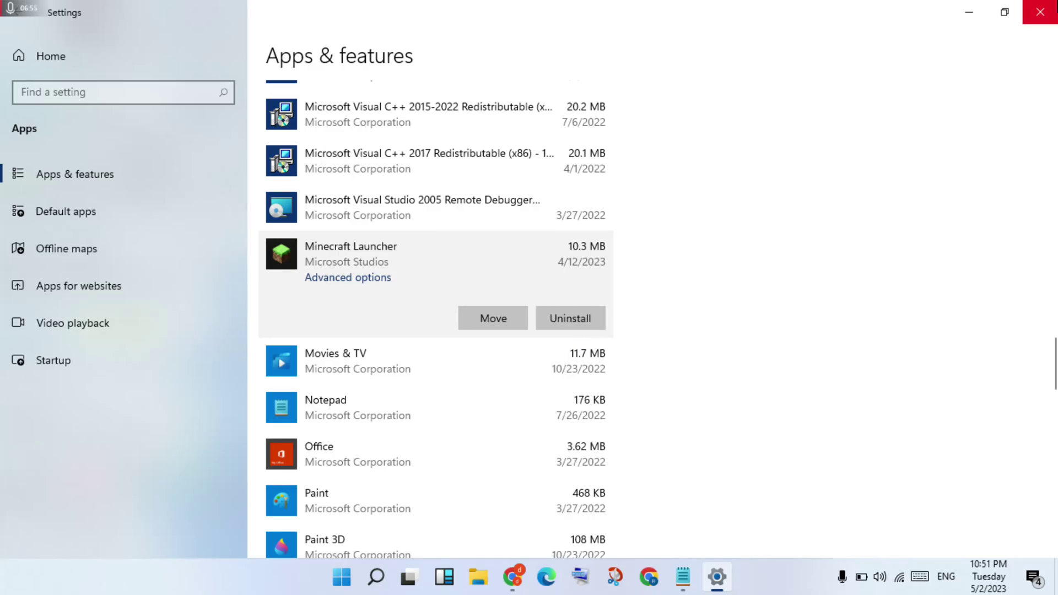
pyautogui.press('super+d')
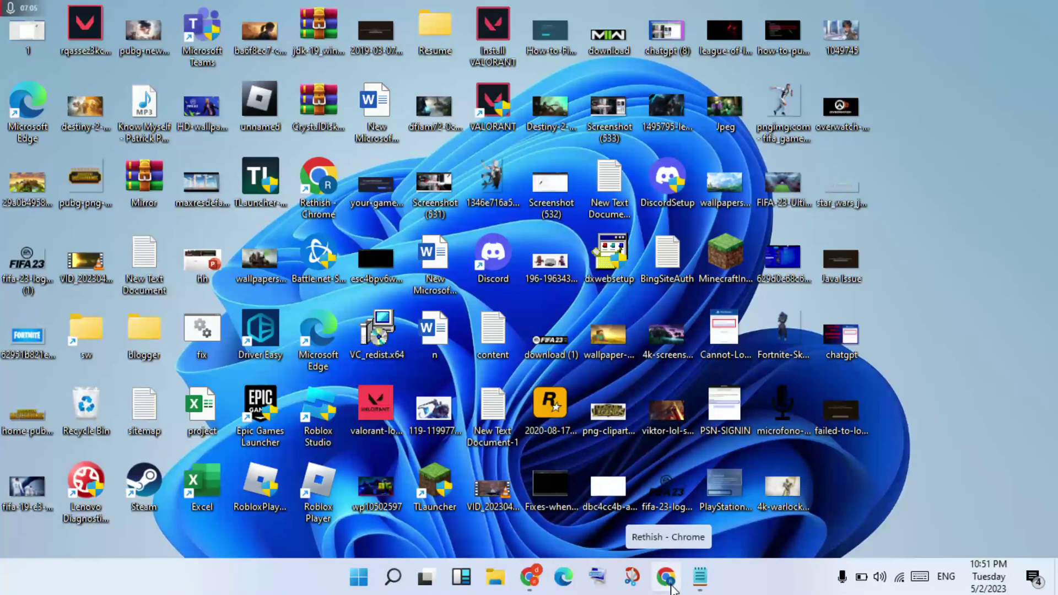
# Open Chrome in a maximized window and search Google for "minecraft download"
pyautogui.click(672, 588)
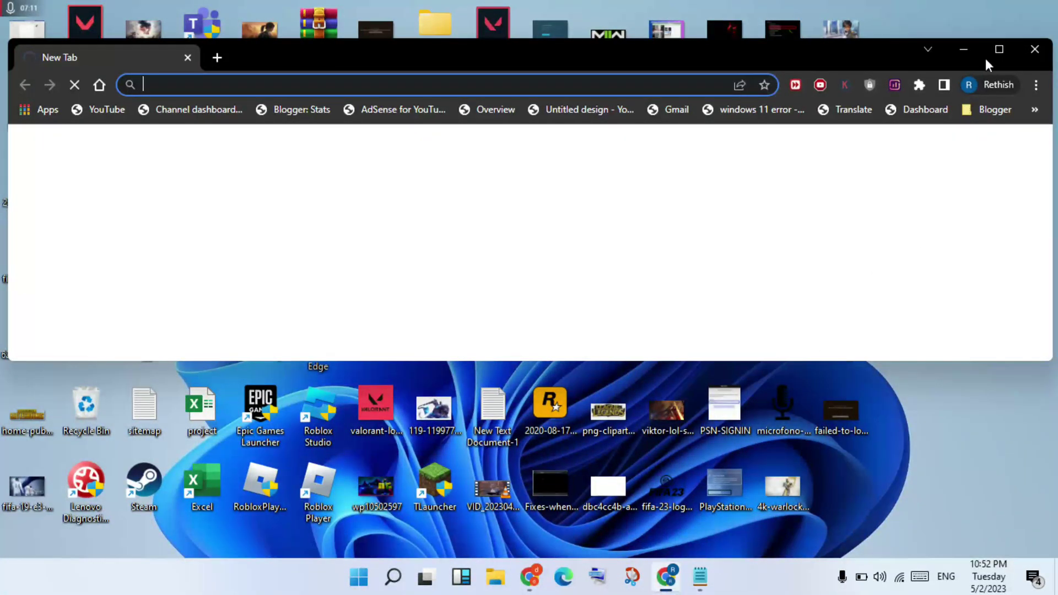
pyautogui.click(999, 50)
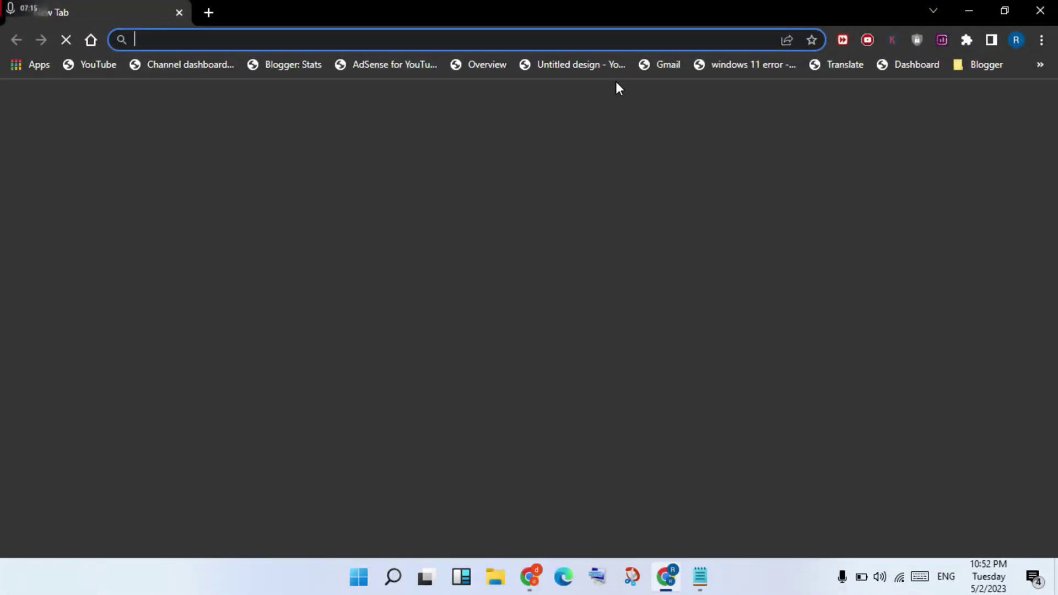
pyautogui.write('m')
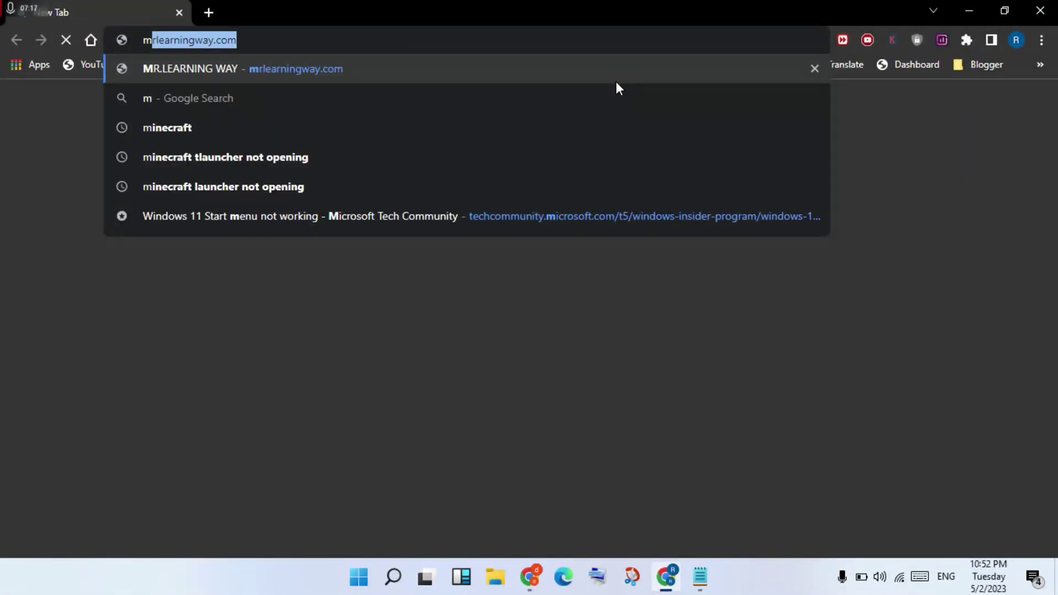
pyautogui.write('ine')
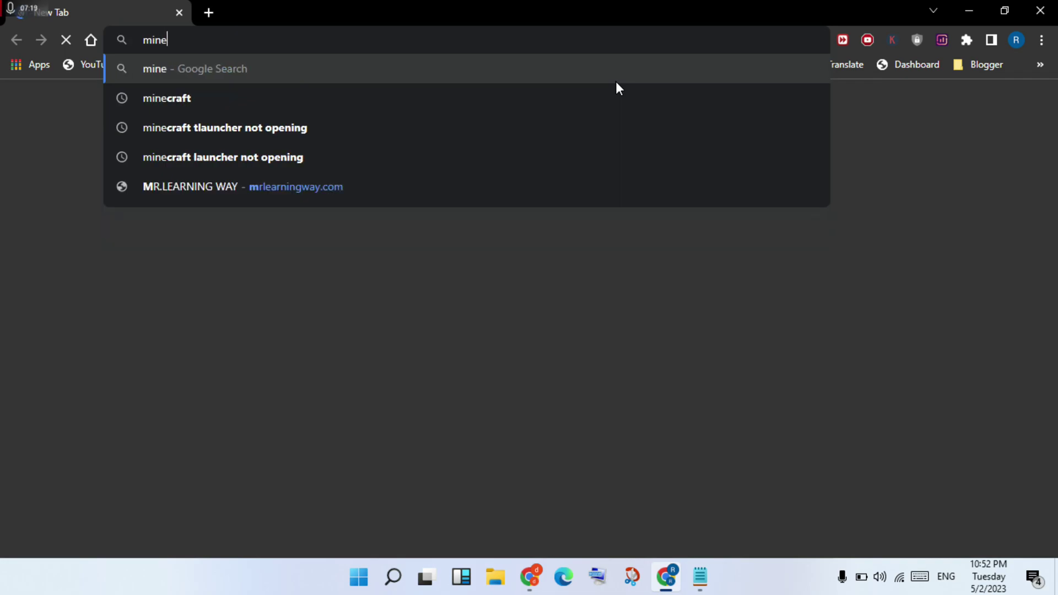
pyautogui.write('craf')
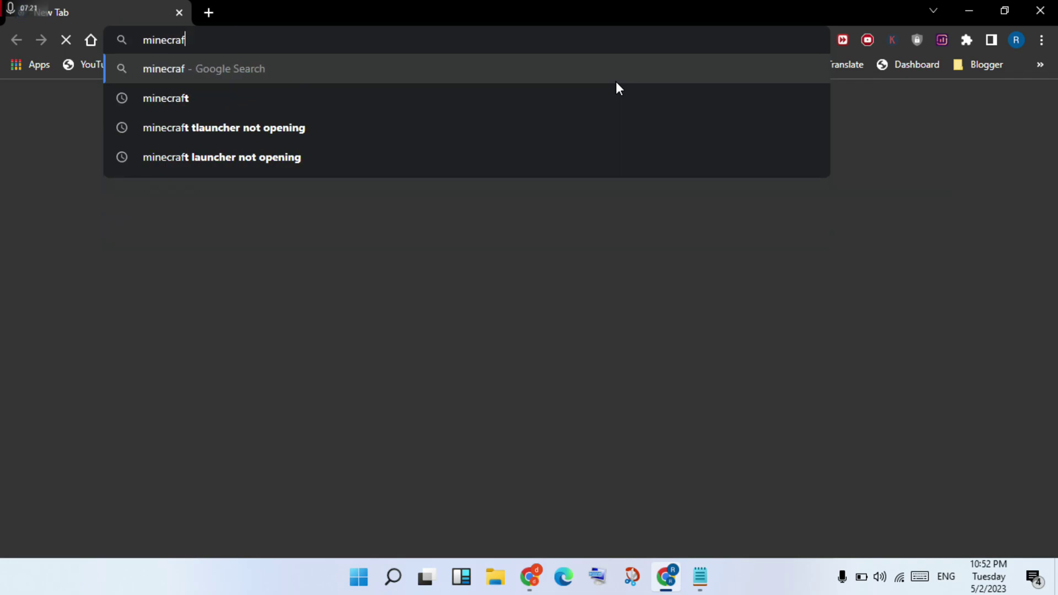
pyautogui.write('t d')
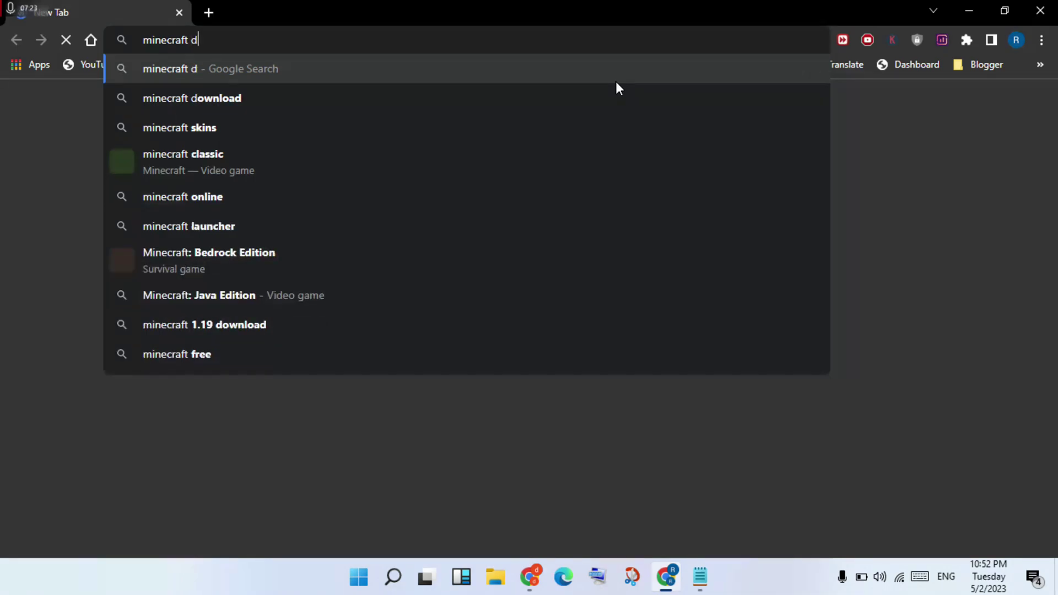
pyautogui.write('ownload')
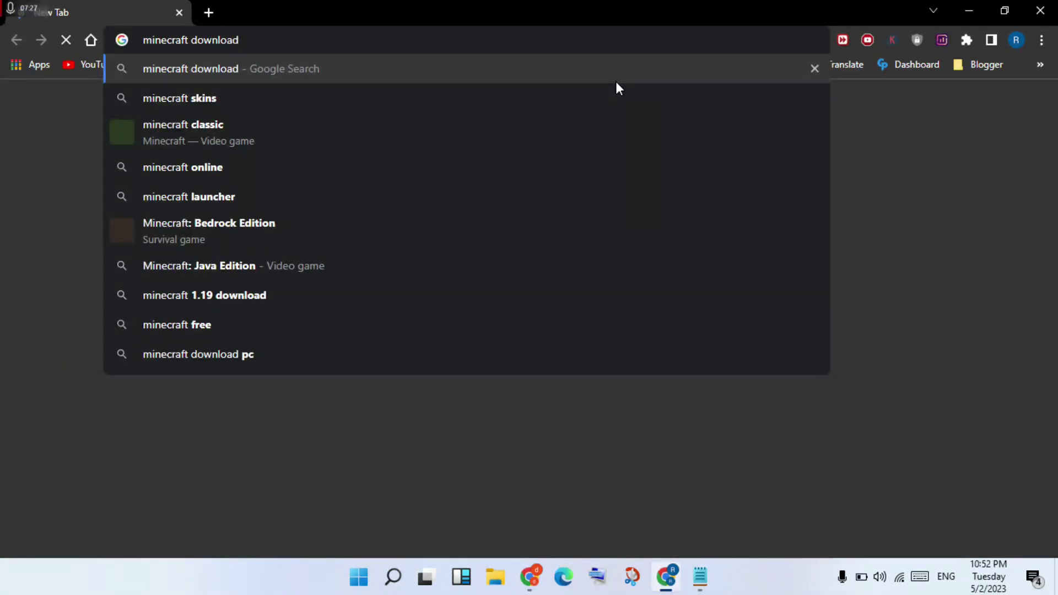
pyautogui.press('Return')
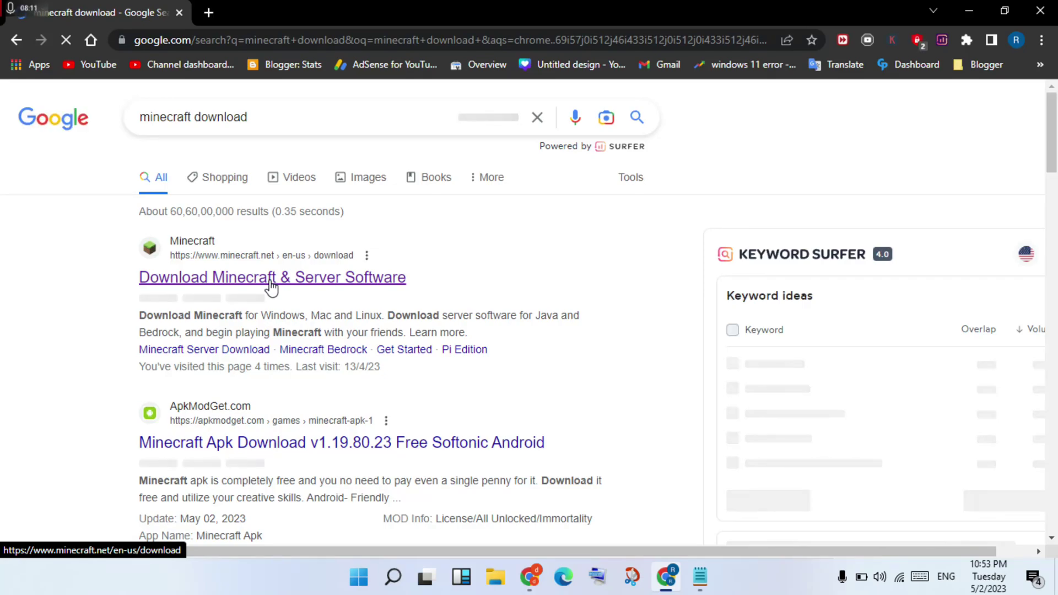
# View the official Minecraft download page from the search results, close Chrome and bring up the fix list in Notepad
pyautogui.click(271, 282)
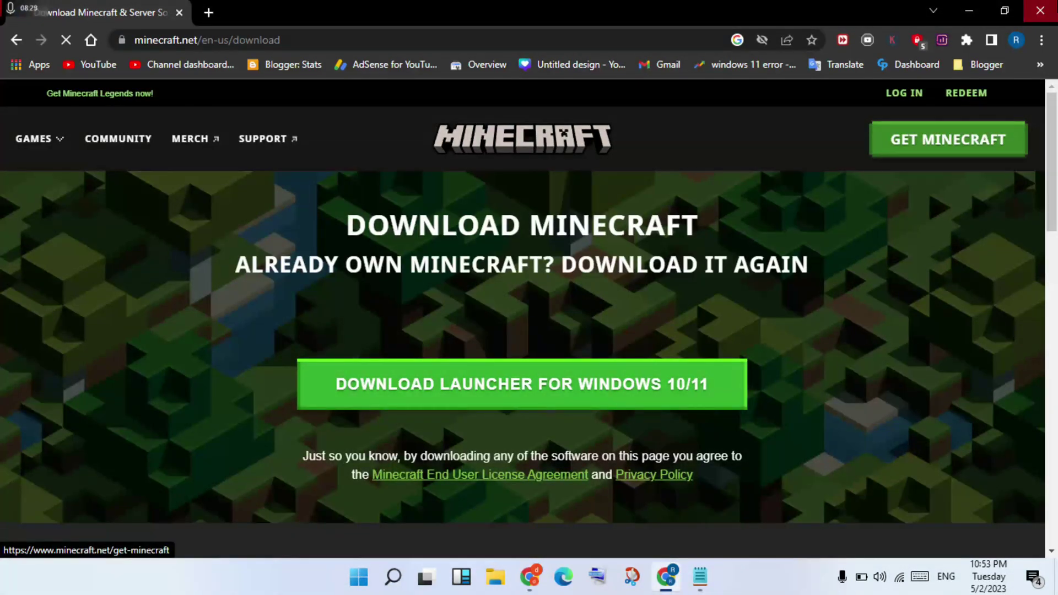
pyautogui.click(1041, 10)
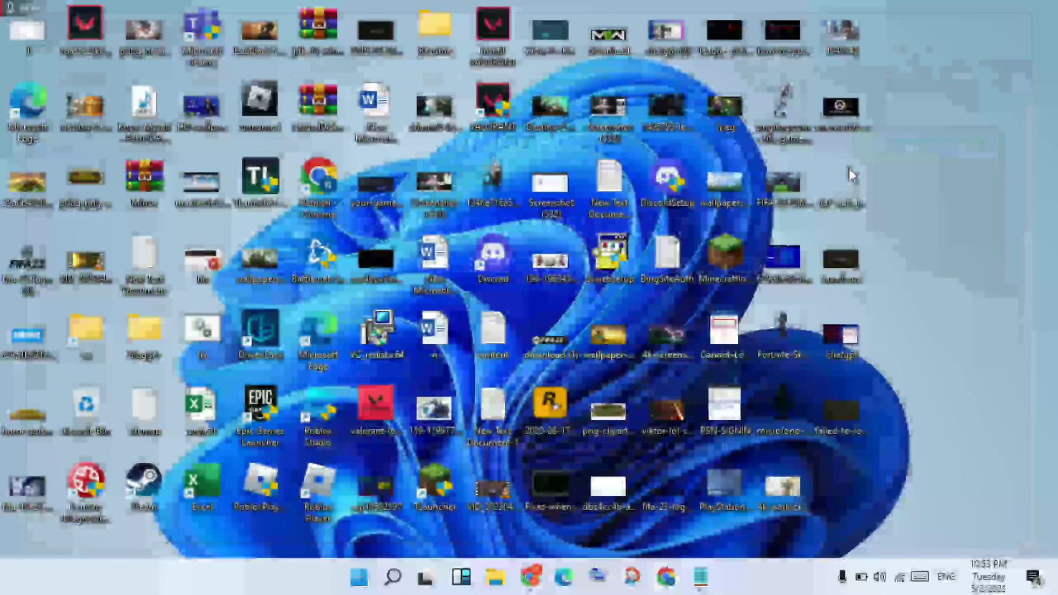
pyautogui.click(700, 577)
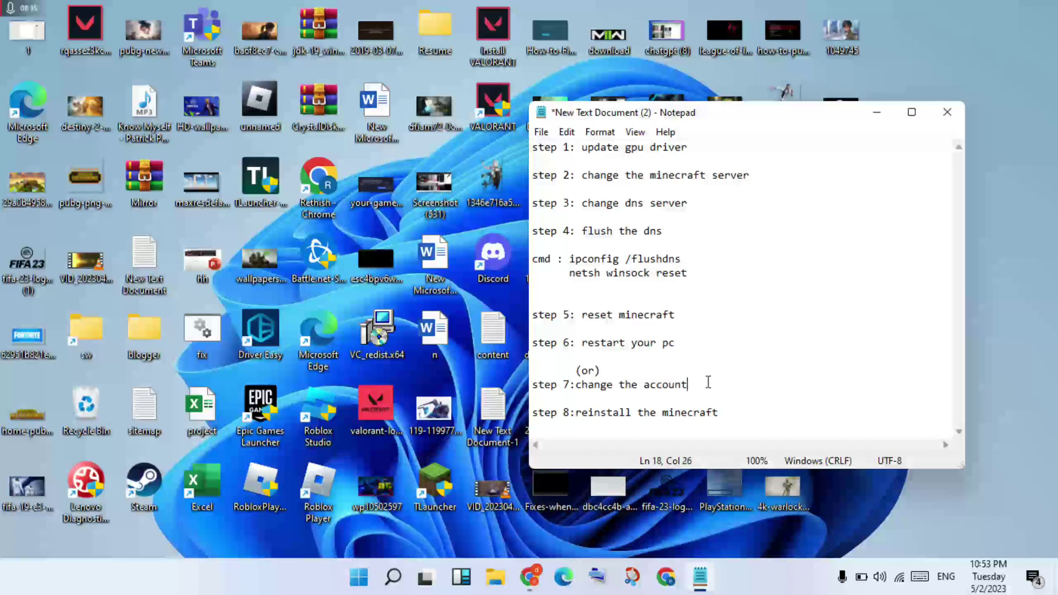